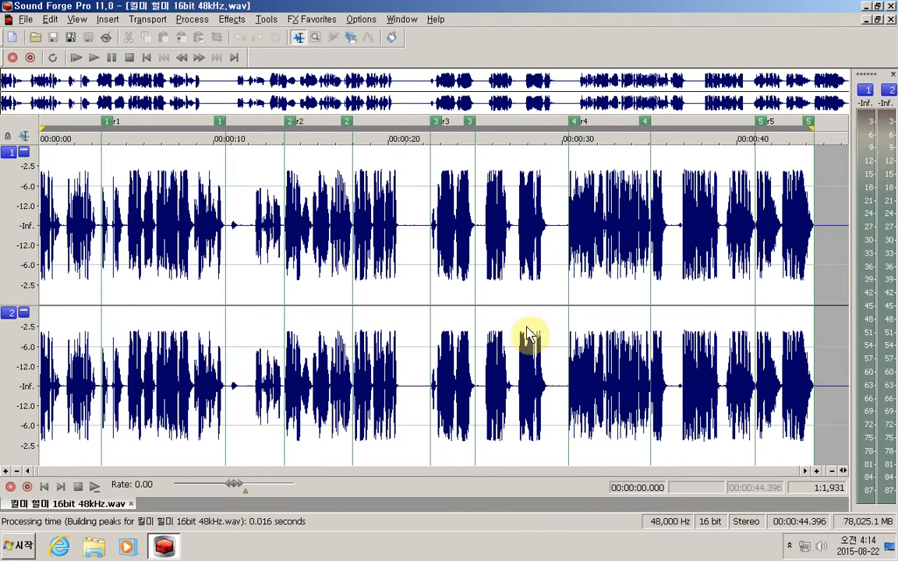
- Open the Bit-Depth Converter for the 16-bit 48 kHz audio file
key(alt+p)
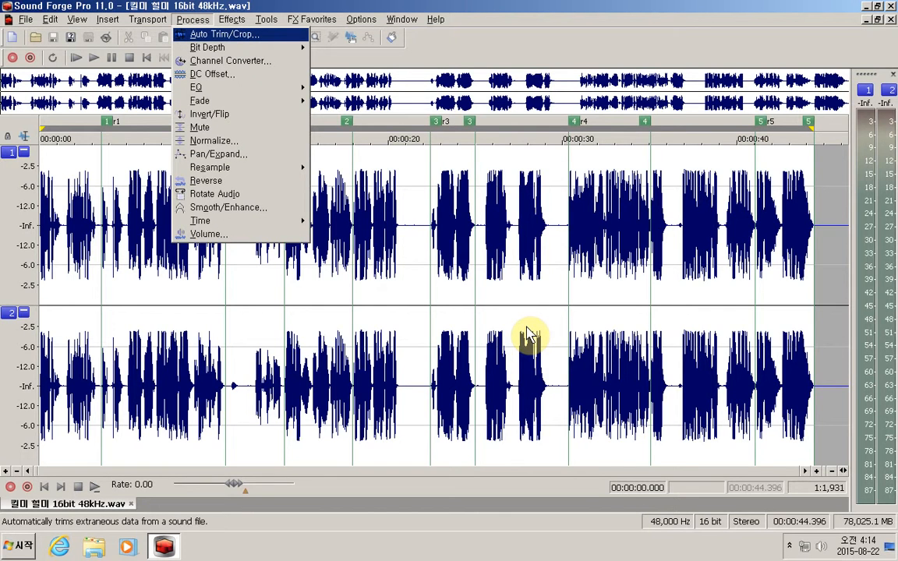
key(Down)
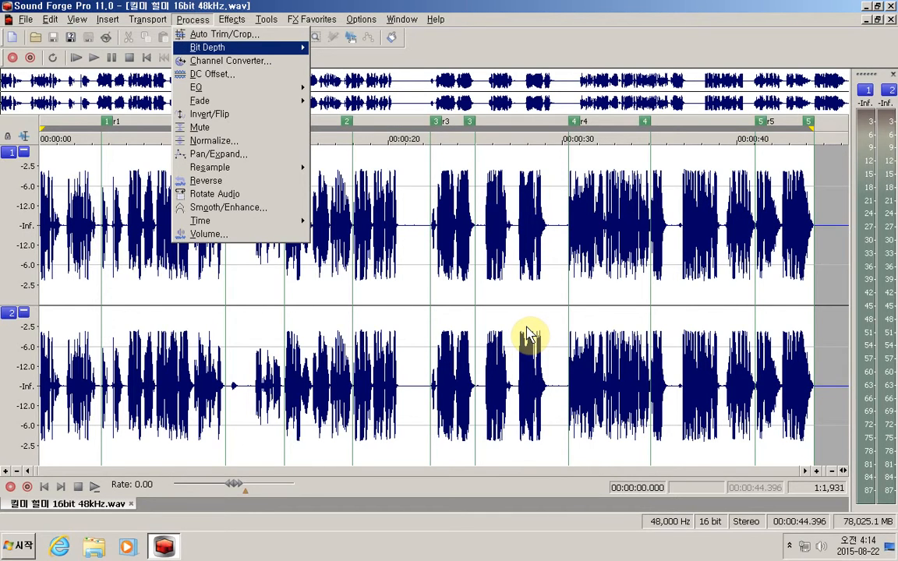
key(Right)
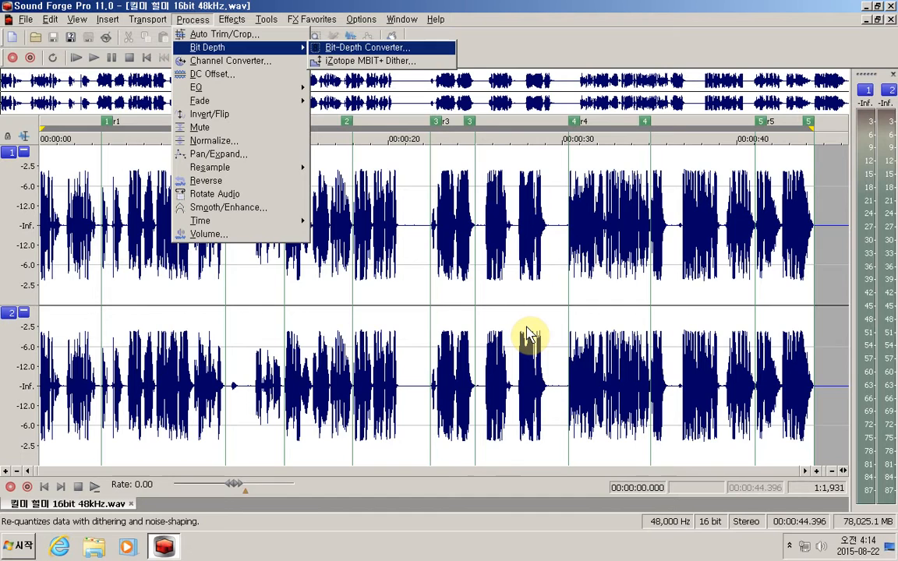
key(Down)
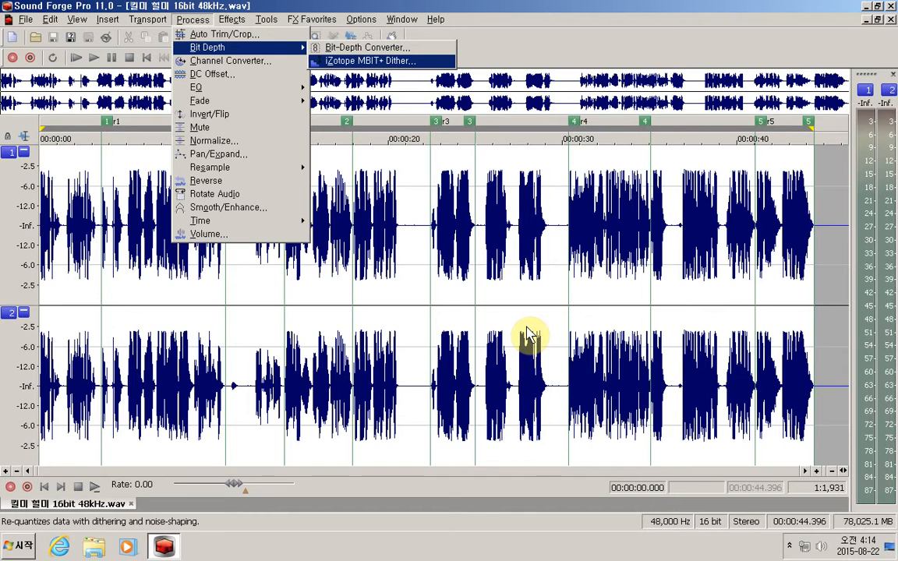
key(Up)
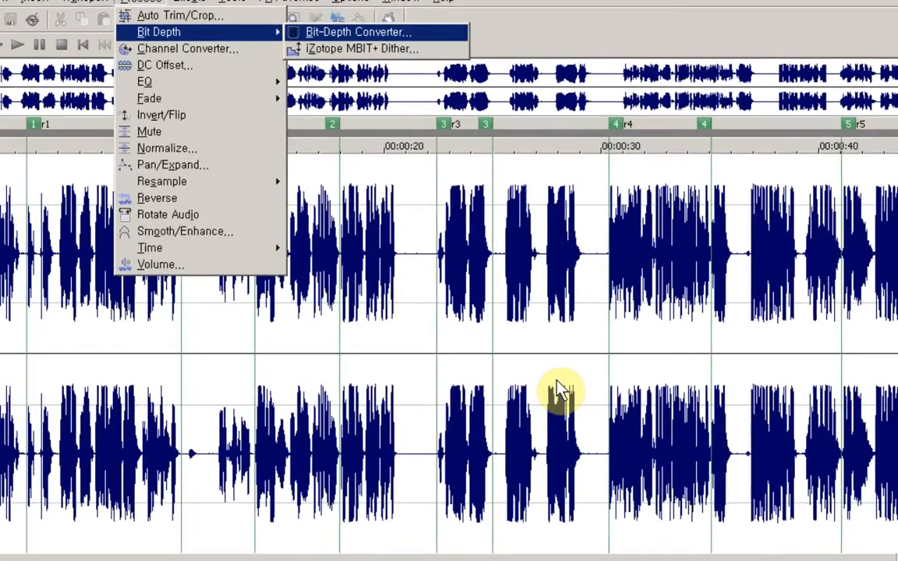
key(Return)
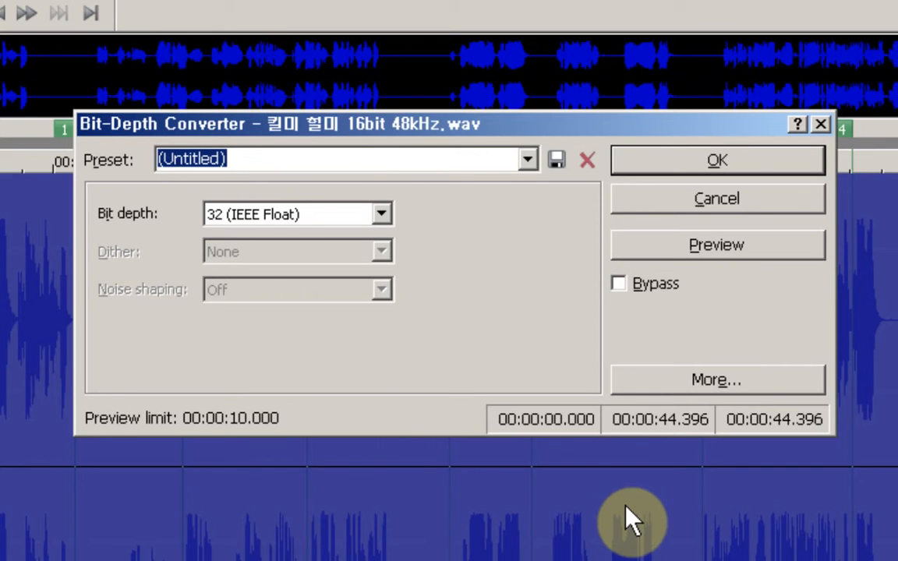
- Try bit depths of 24 and 16 in the converter and check the dither and noise shaping settings at 16 bit
key(Tab)
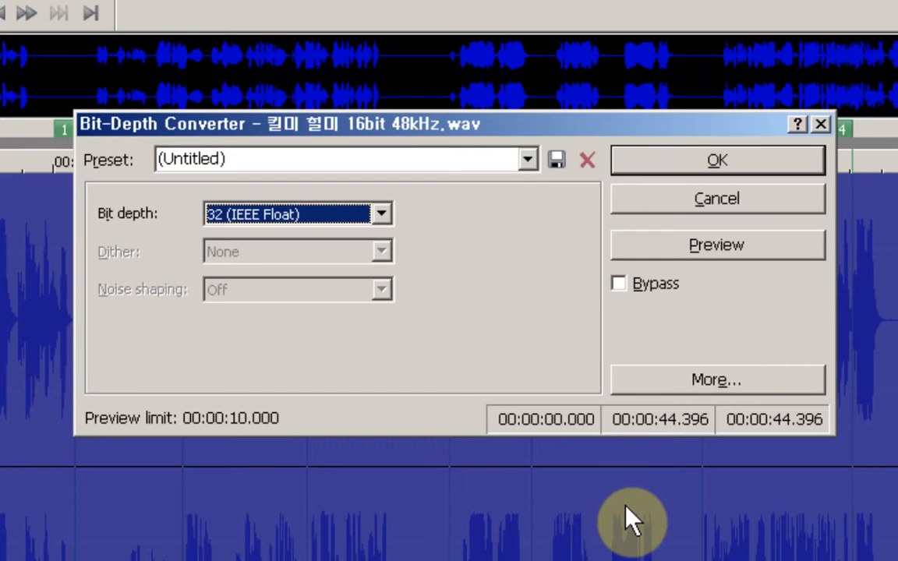
key(Tab)
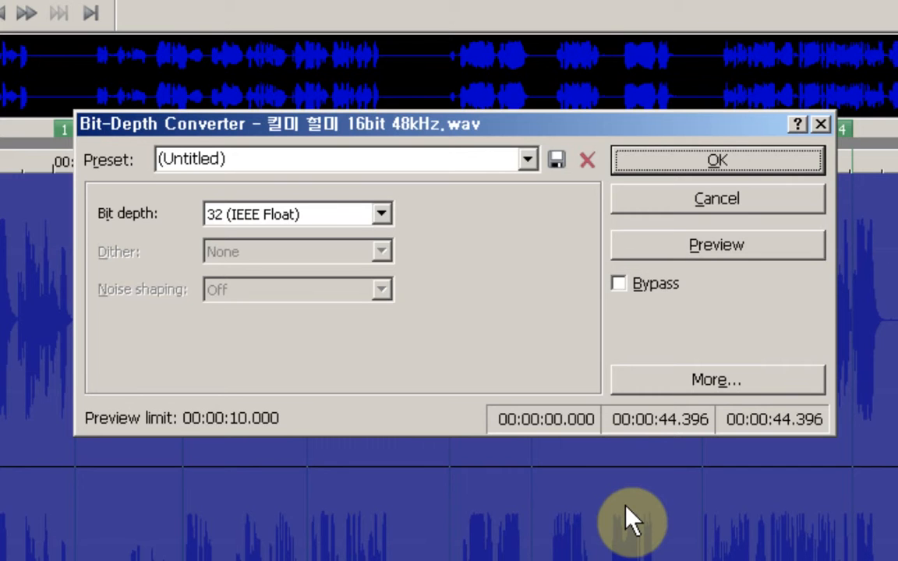
key(Tab)
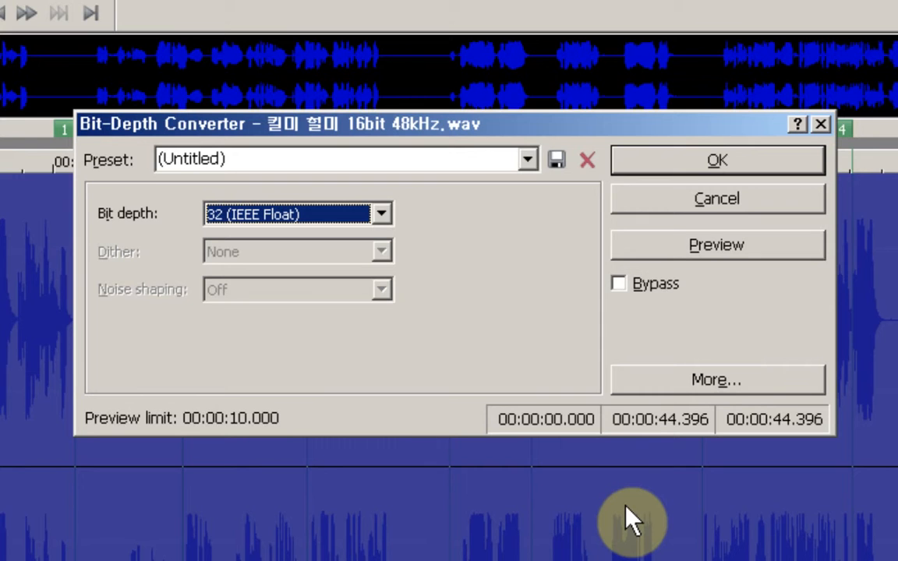
key(Up)
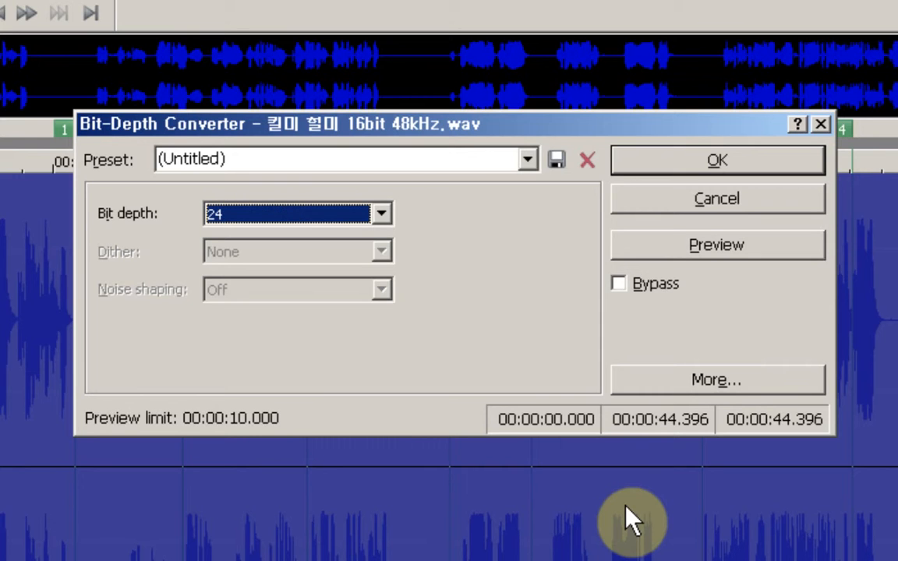
key(Tab)
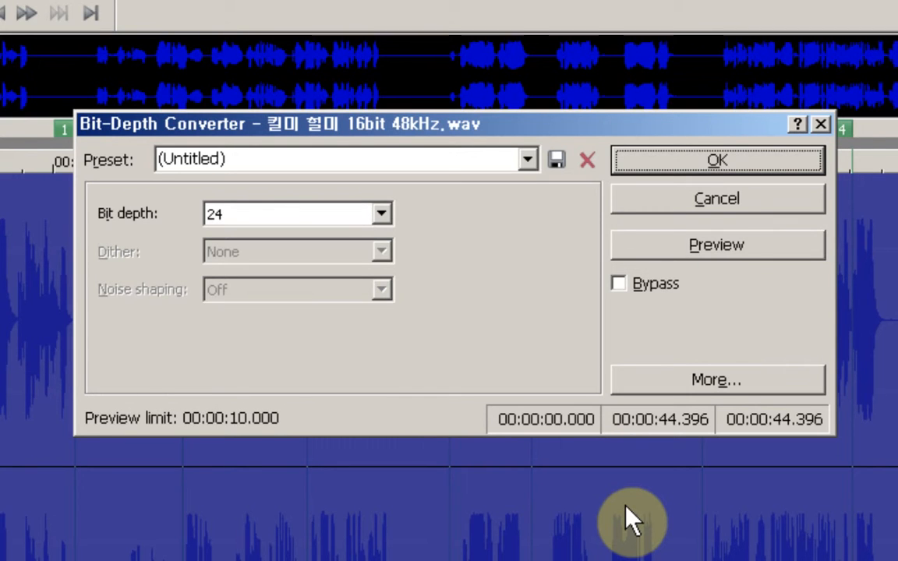
key(shift+Tab)
key(Up)
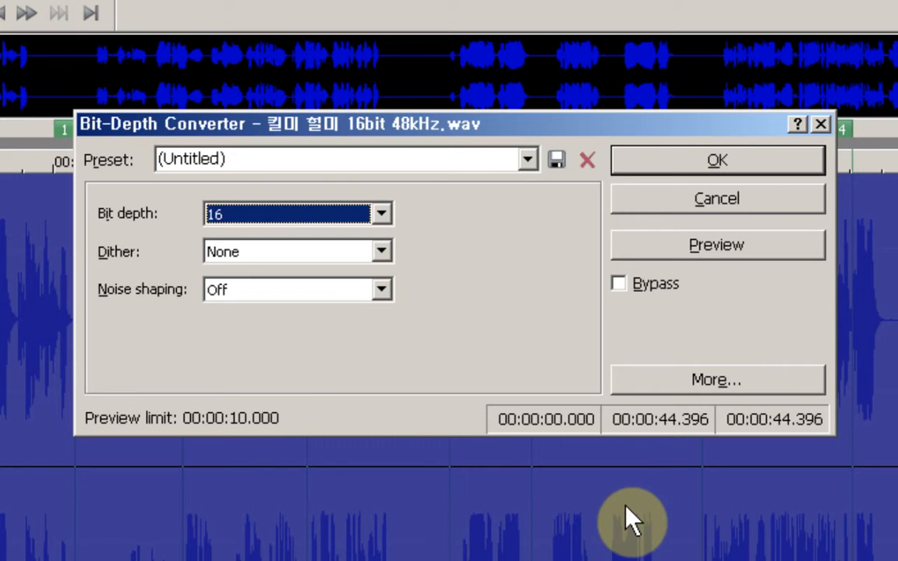
key(Tab)
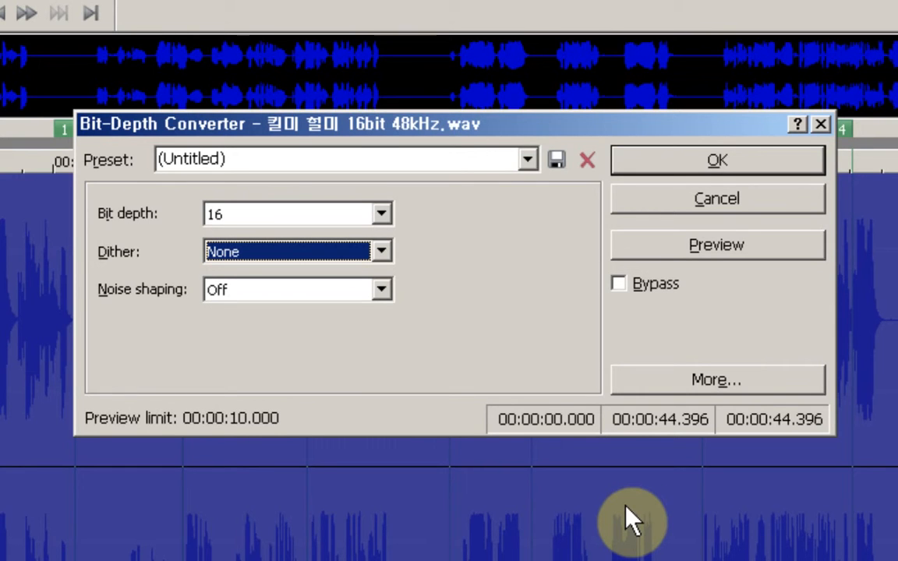
key(Tab)
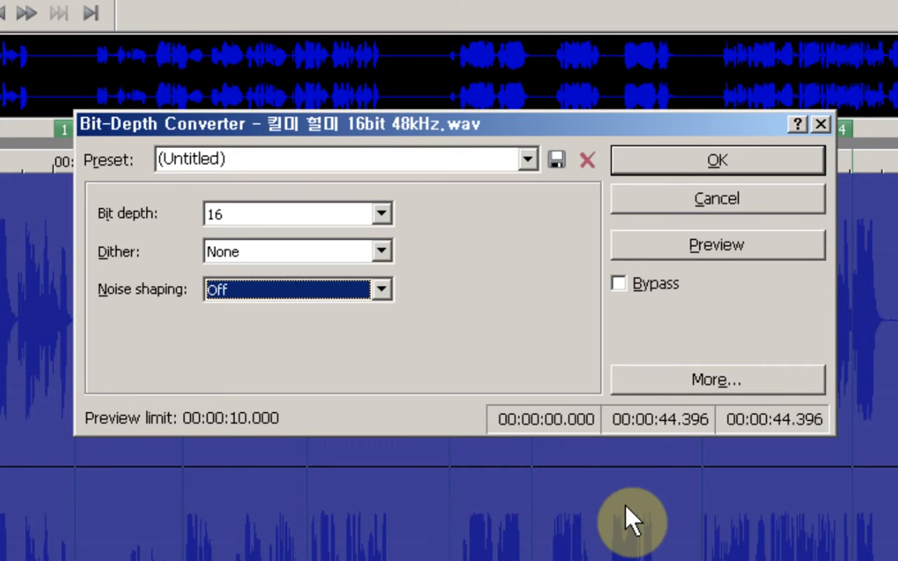
key(shift+Tab)
key(shift+Tab)
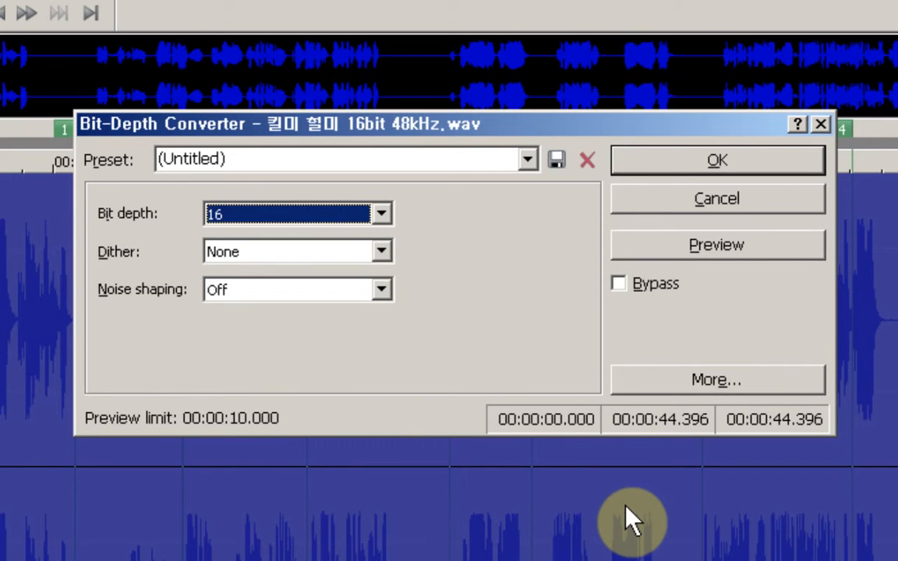
- Set the bit depth to 8 and go through the dither types to Highpass Triangular
key(Up)
key(Tab)
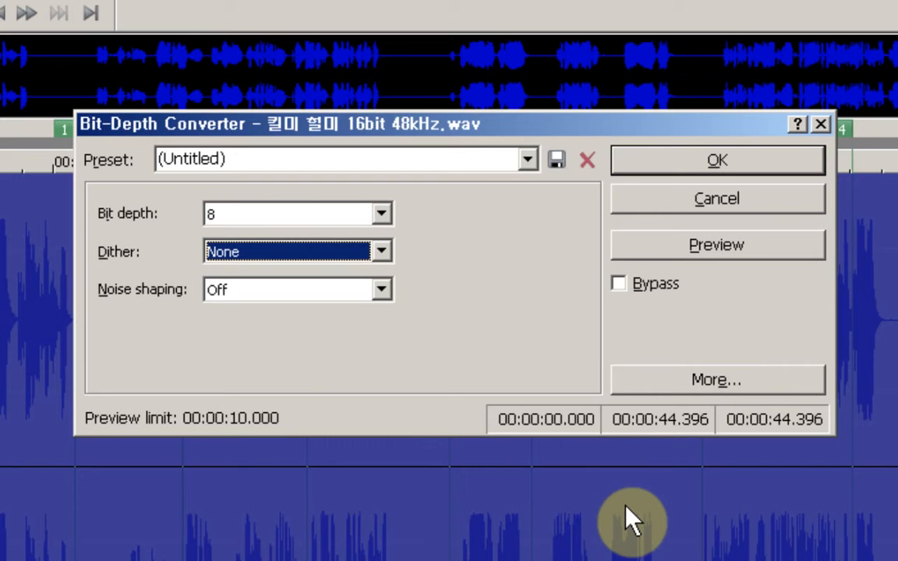
key(Tab)
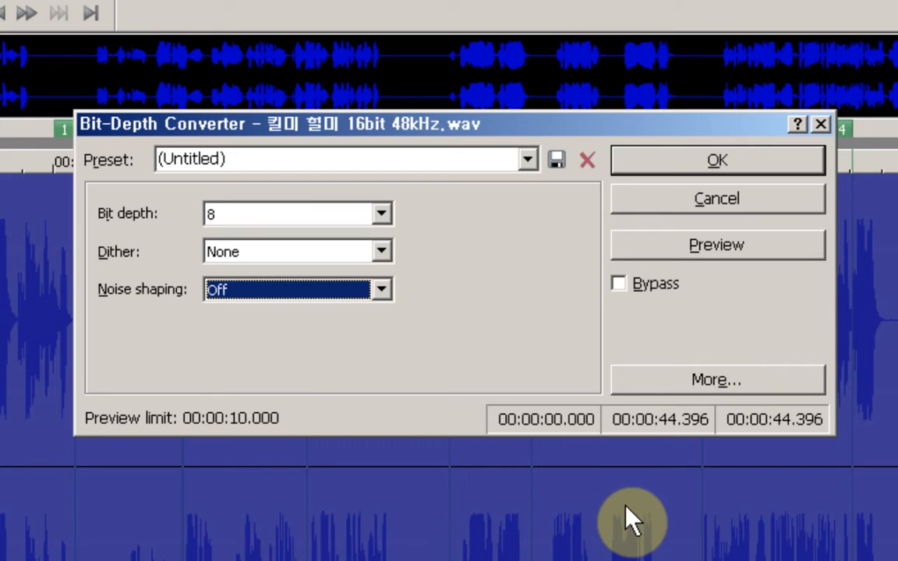
key(shift+Tab)
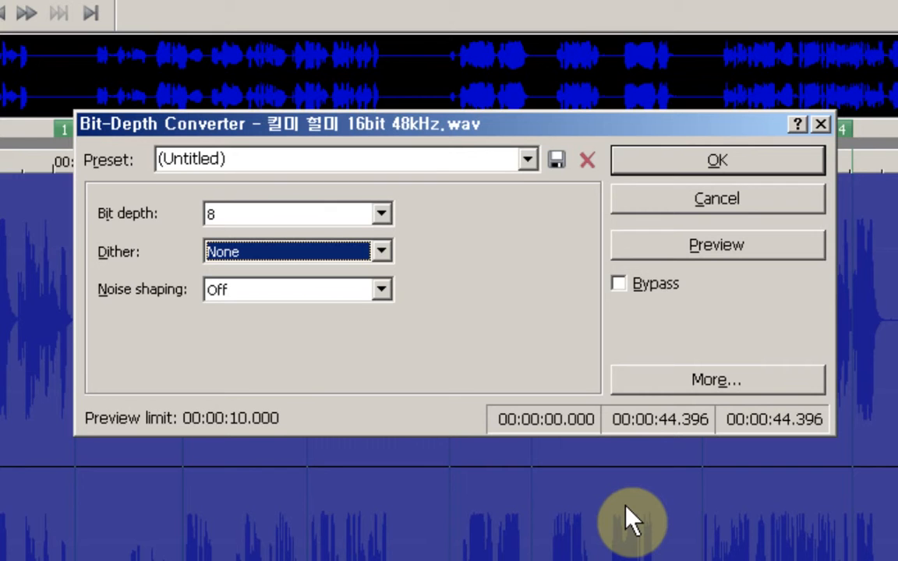
key(Down)
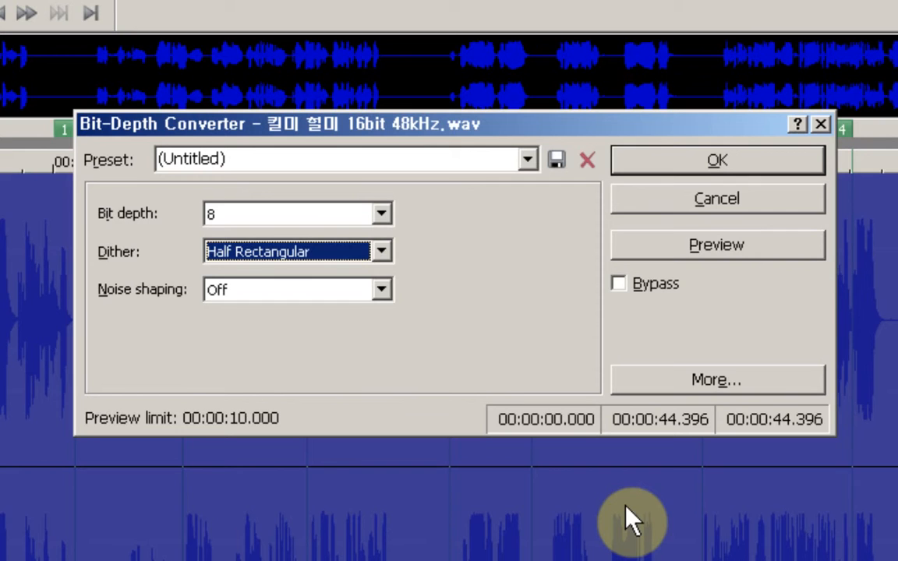
key(Down)
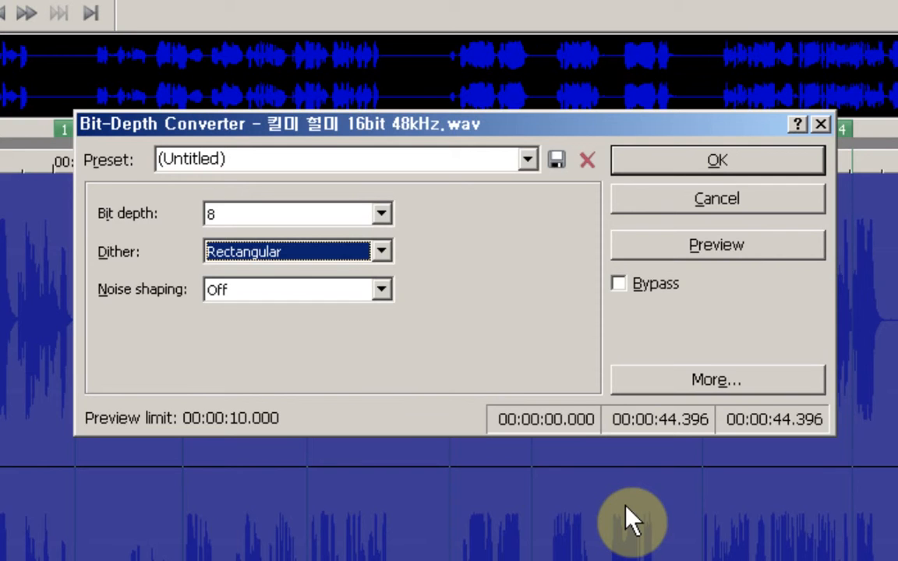
key(Down)
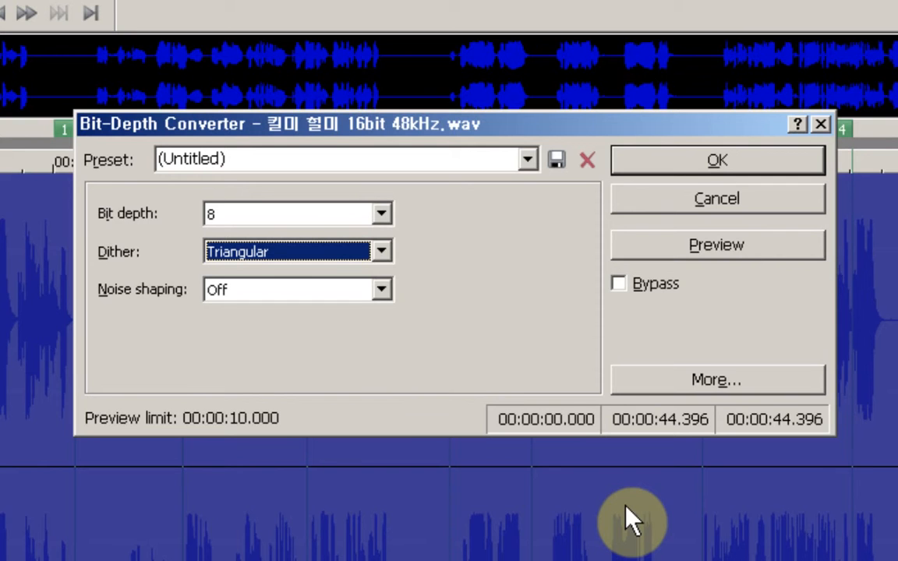
key(Down)
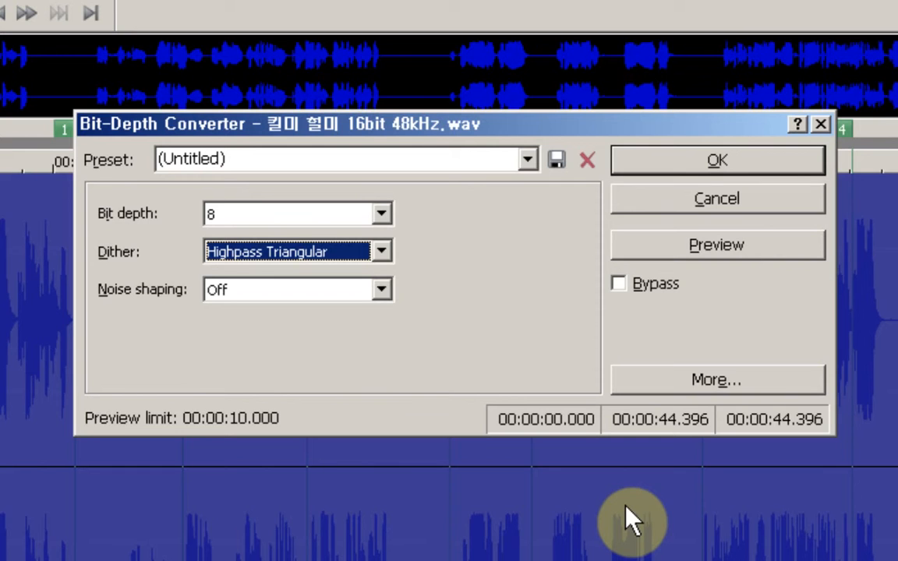
- Go through the noise shaping options and set noise shaping to Equal loudness contour
key(Tab)
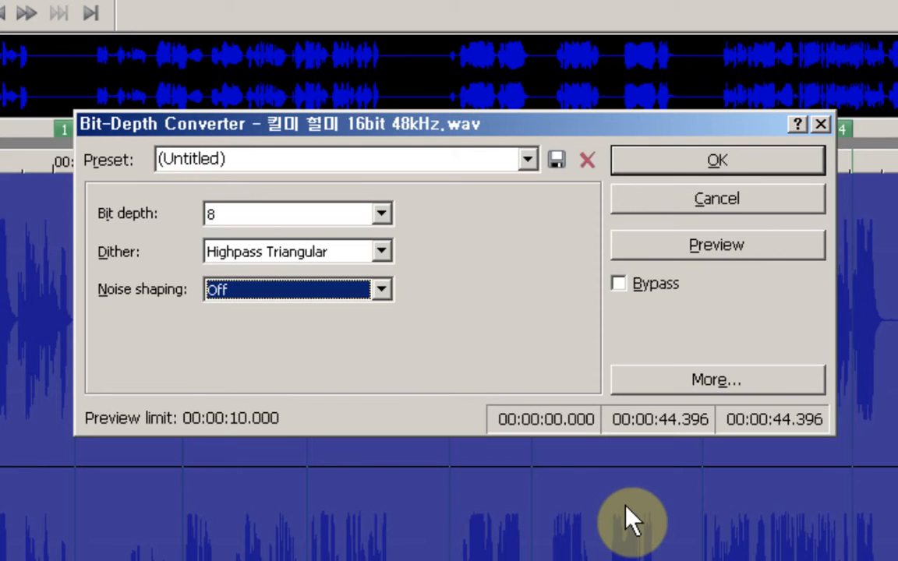
key(Down)
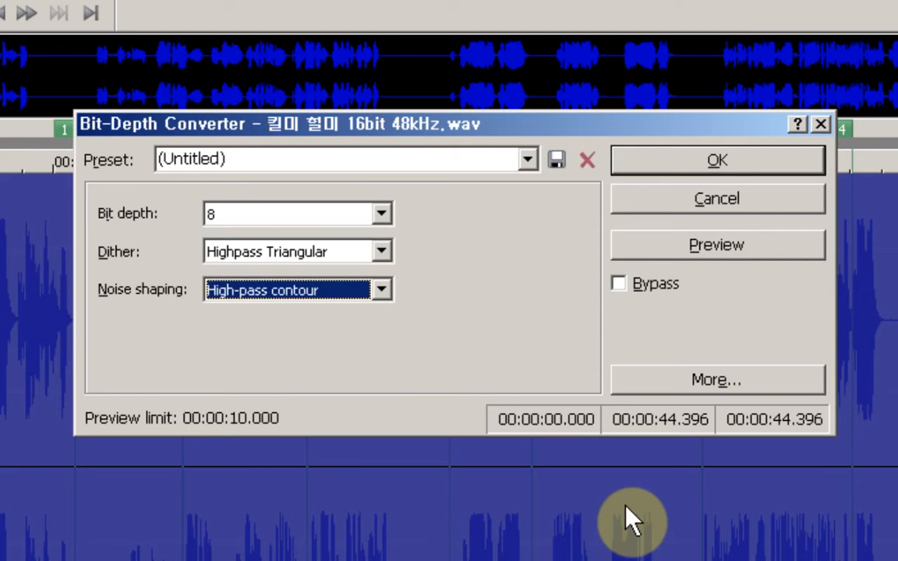
key(Down)
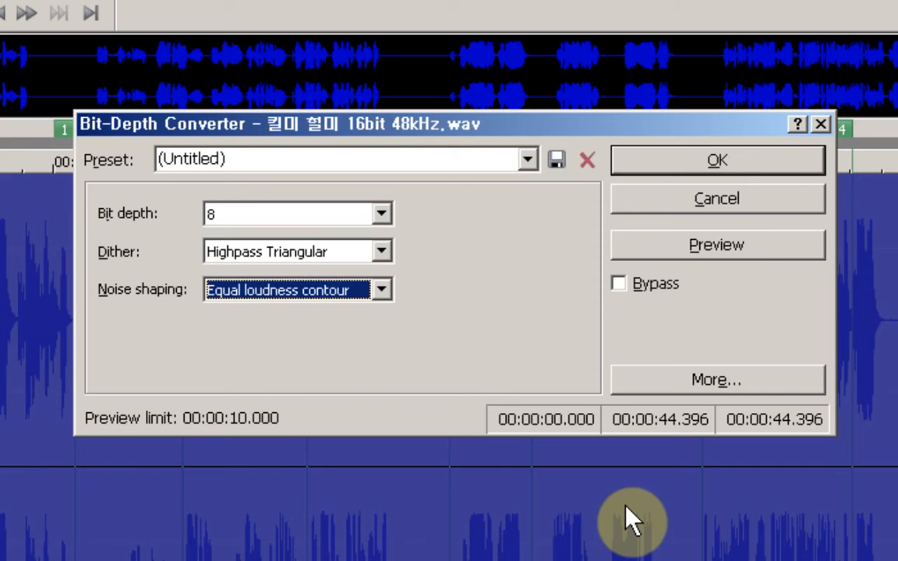
- Go through the 16-bit and 8-bit system presets and choose "[Sys] Convert to 8 bit (dither and noise shaping)"
key(shift+Tab)
key(shift+Tab)
key(shift+Tab)
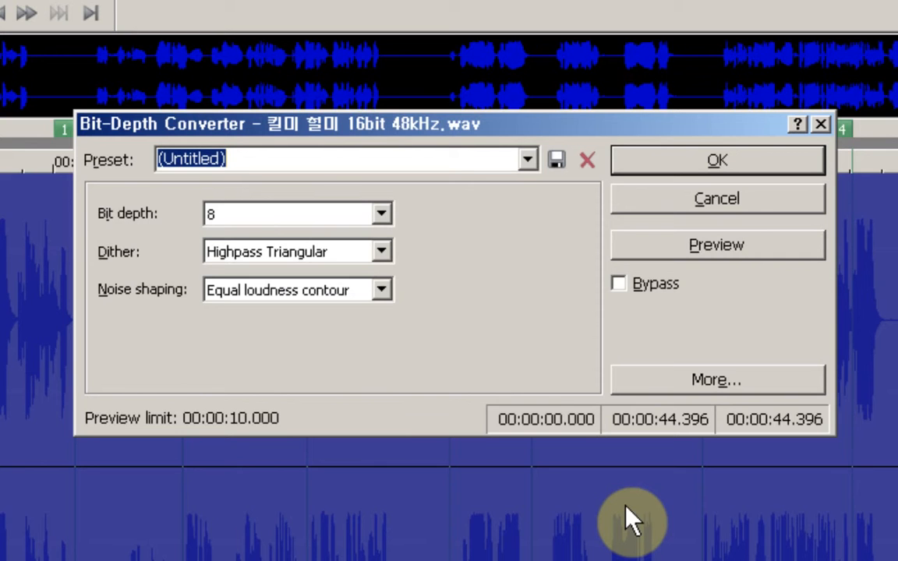
key(Down)
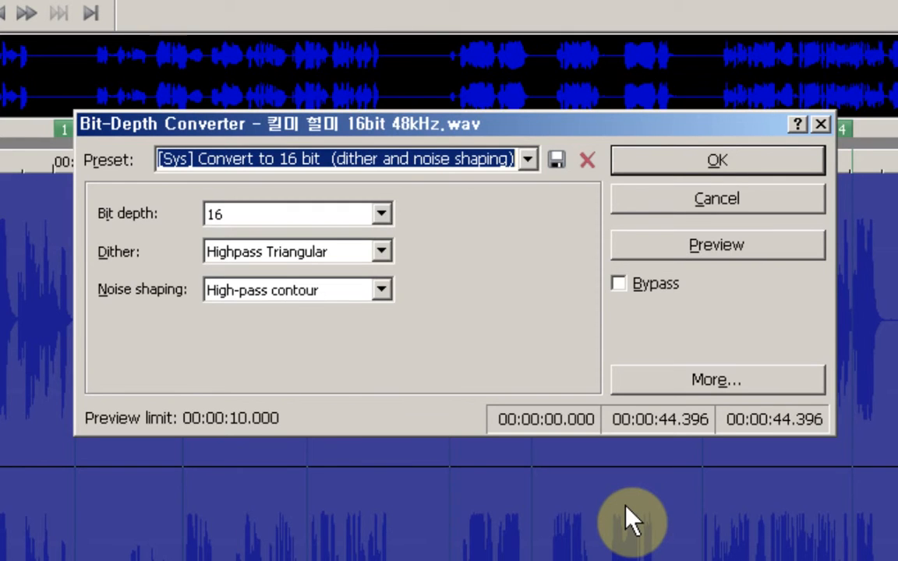
key(Down)
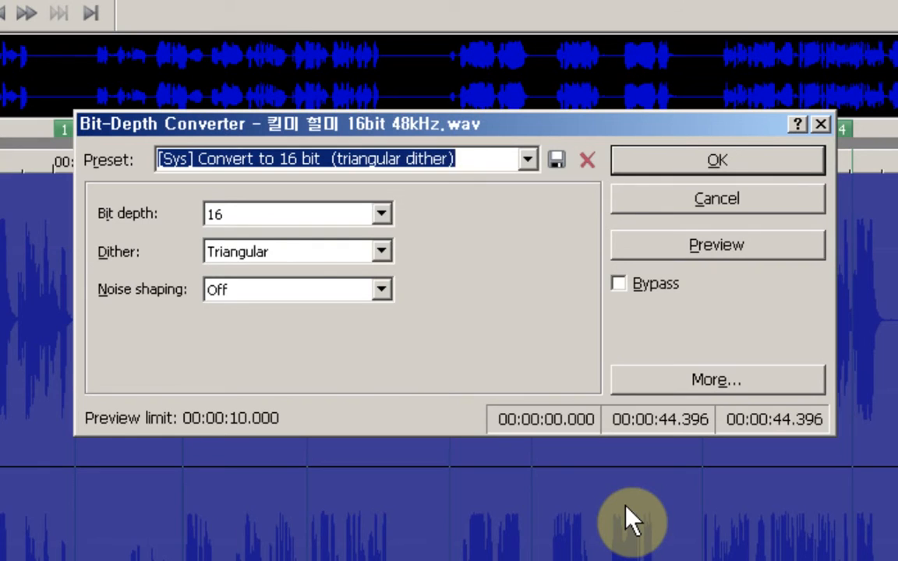
key(Down)
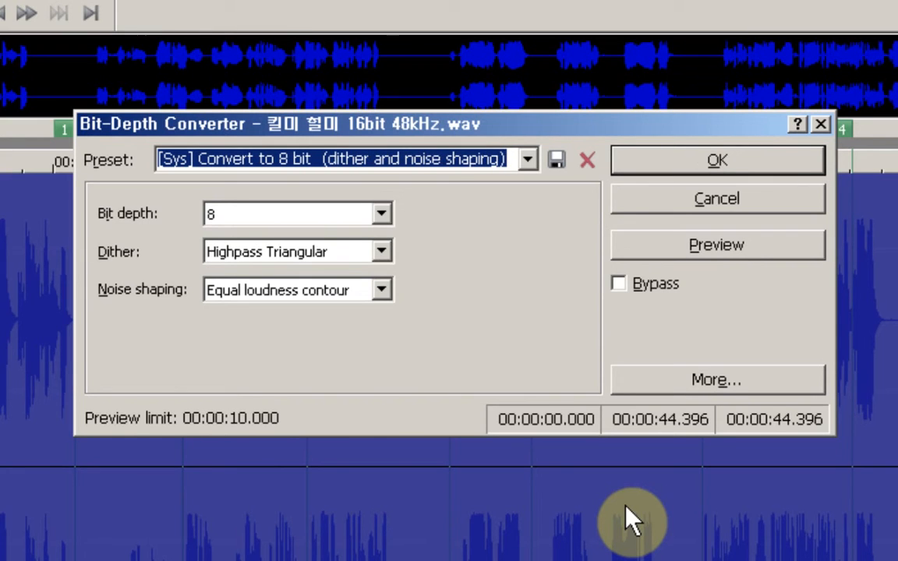
key(Down)
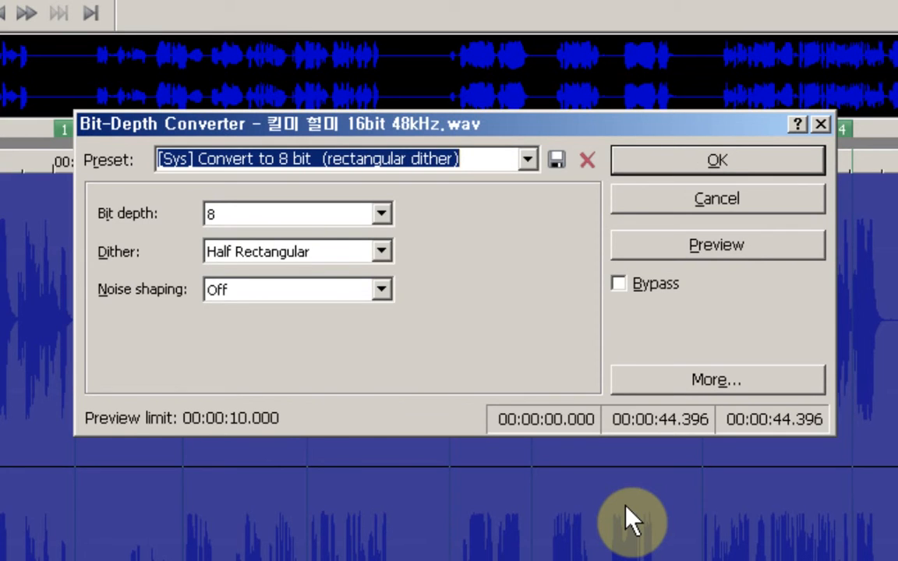
key(Down)
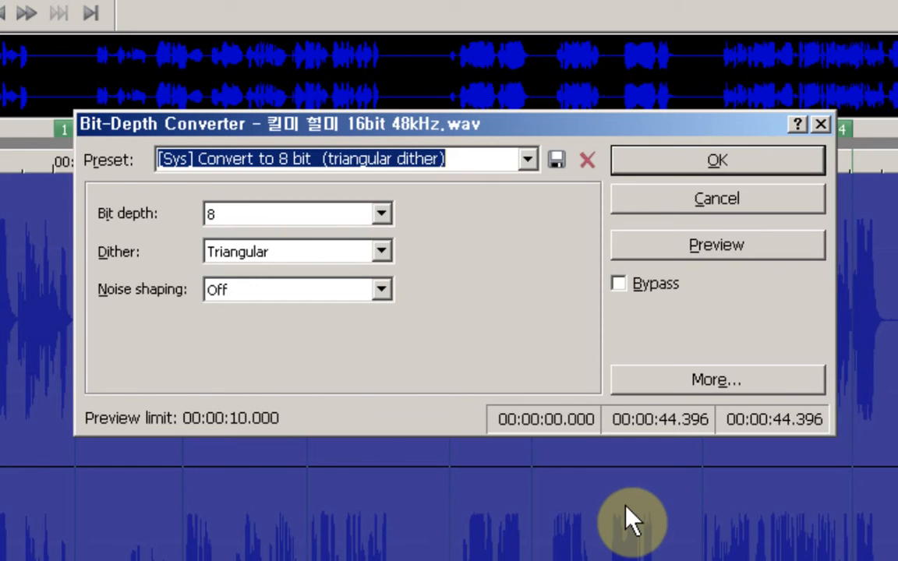
key(Up)
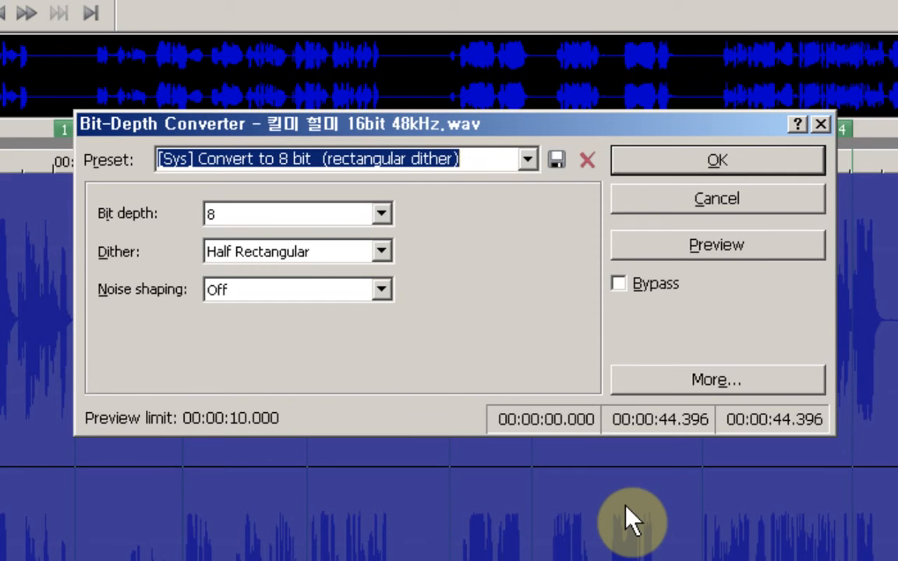
key(Up)
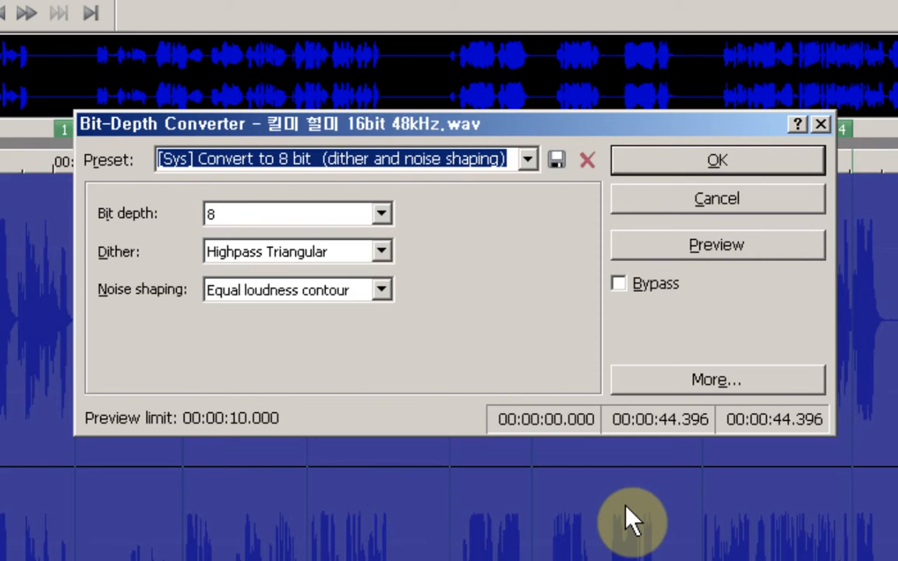
key(Tab)
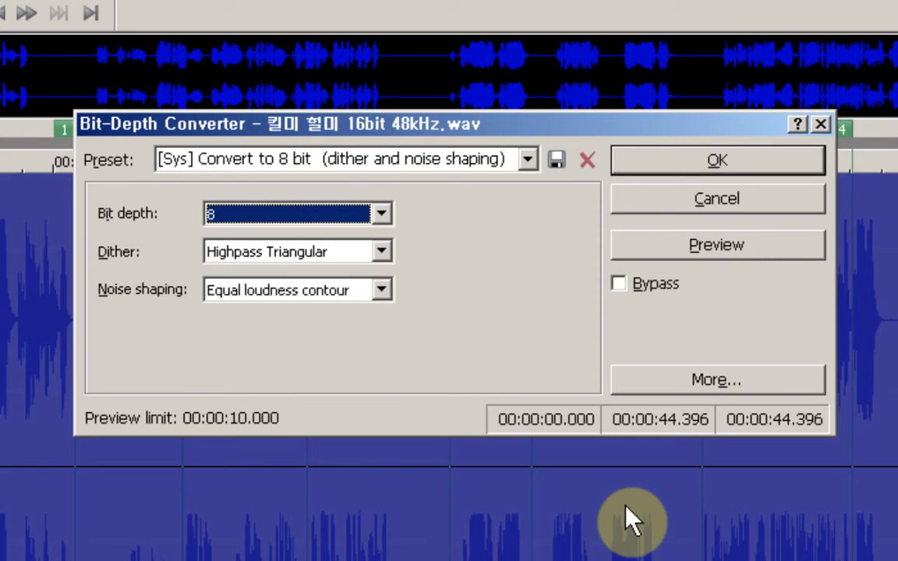
key(Tab)
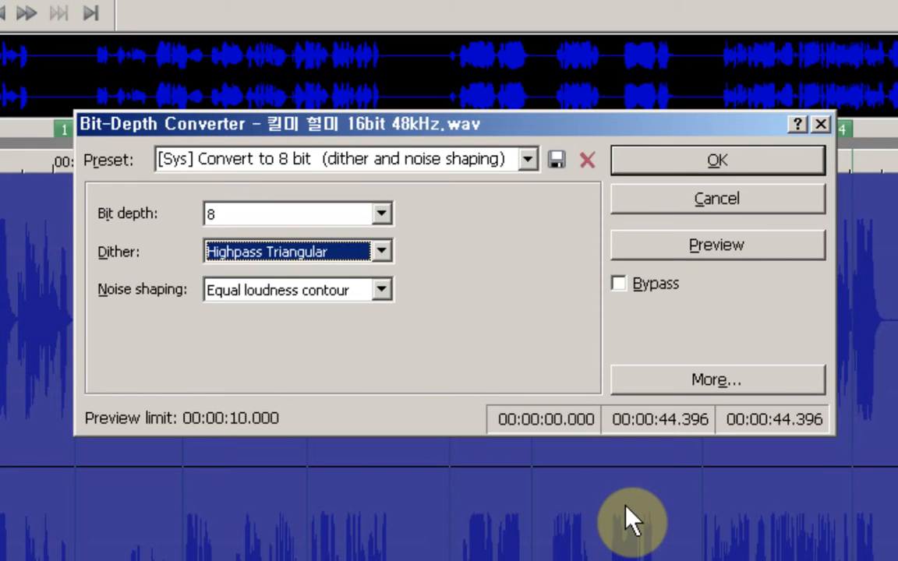
- Convert the file to 8 bit with dither and noise shaping for a test listen, and undo the conversion
key(Tab)
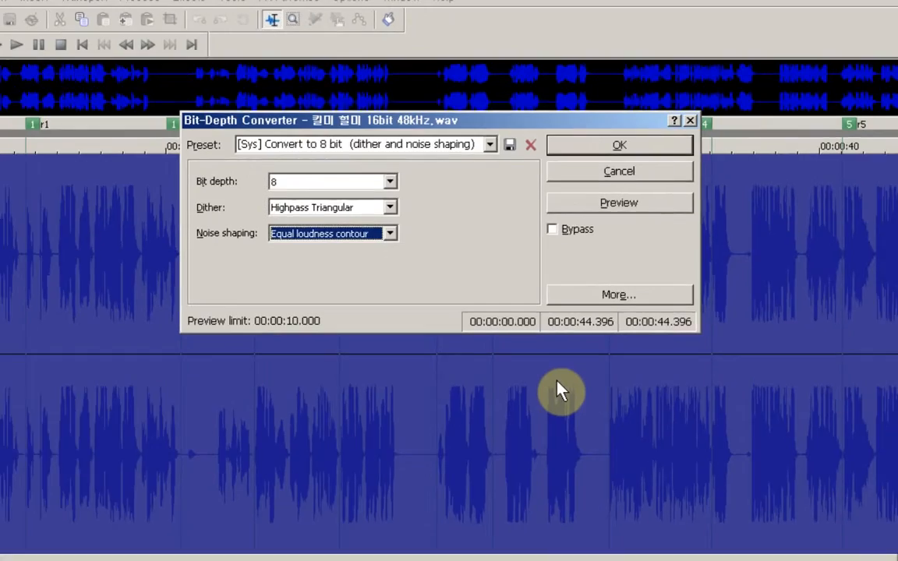
key(Return)
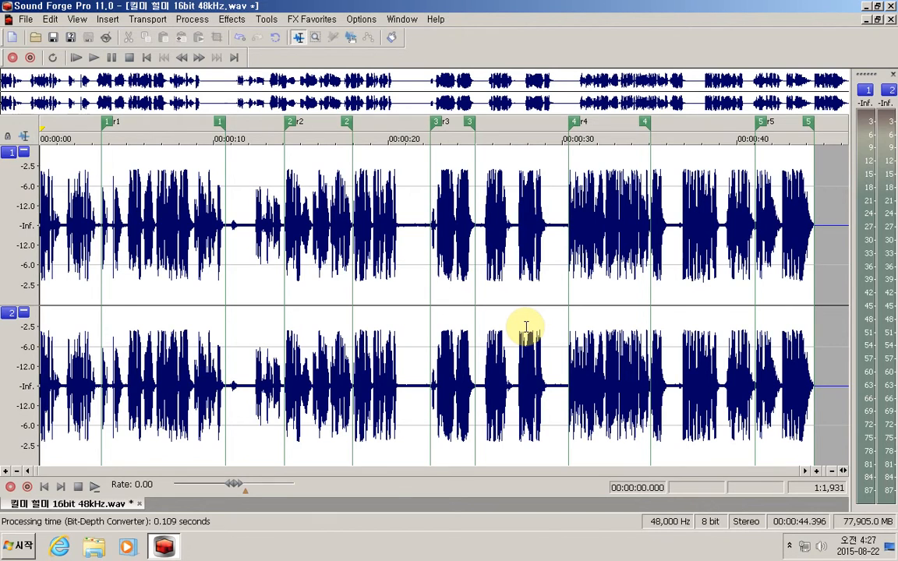
key(space)
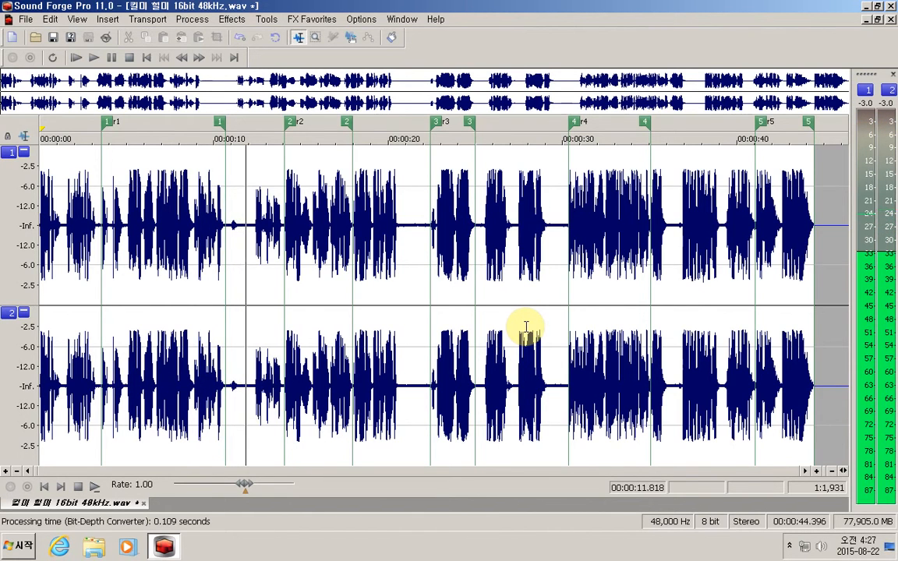
key(space)
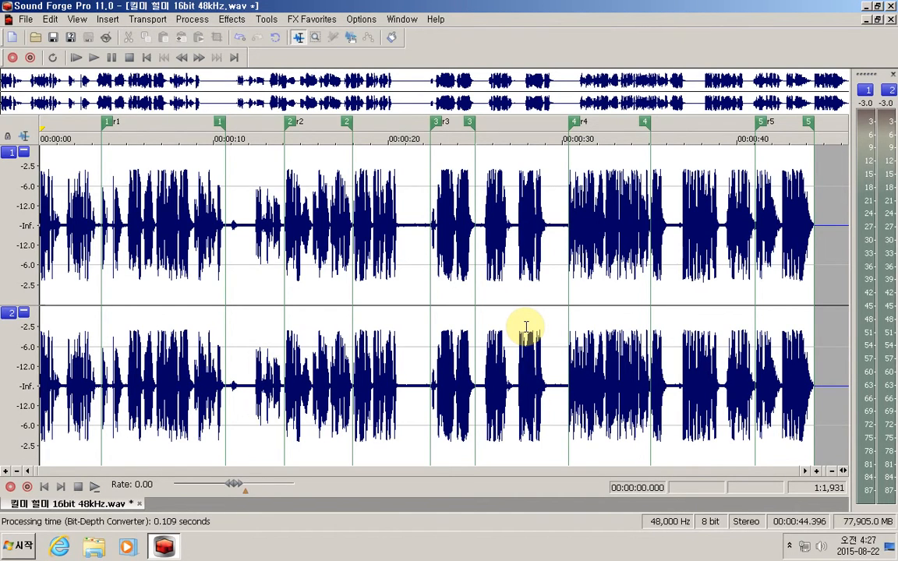
key(ctrl+z)
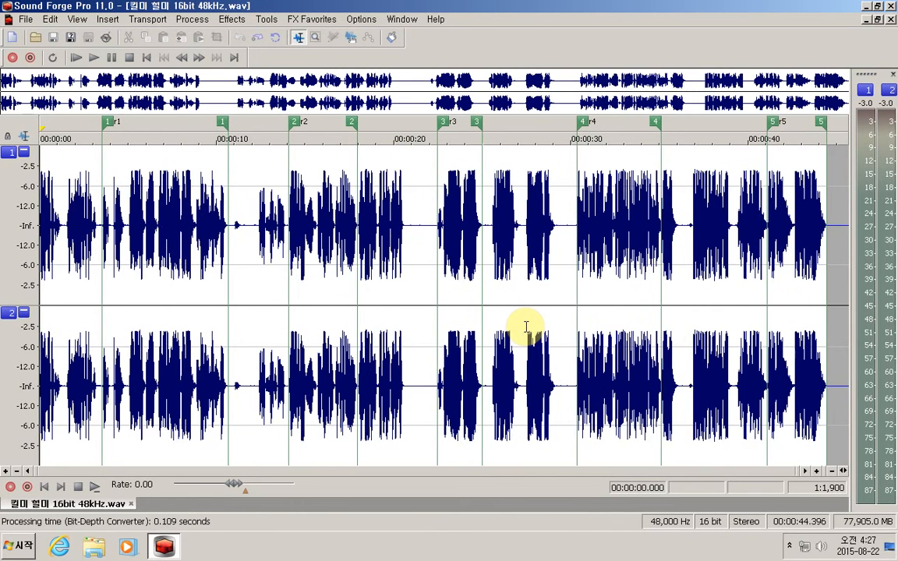
- Reopen the Bit-Depth Converter, keep the bit depth at 8, and set dither to None and noise shaping to Off
key(alt+p)
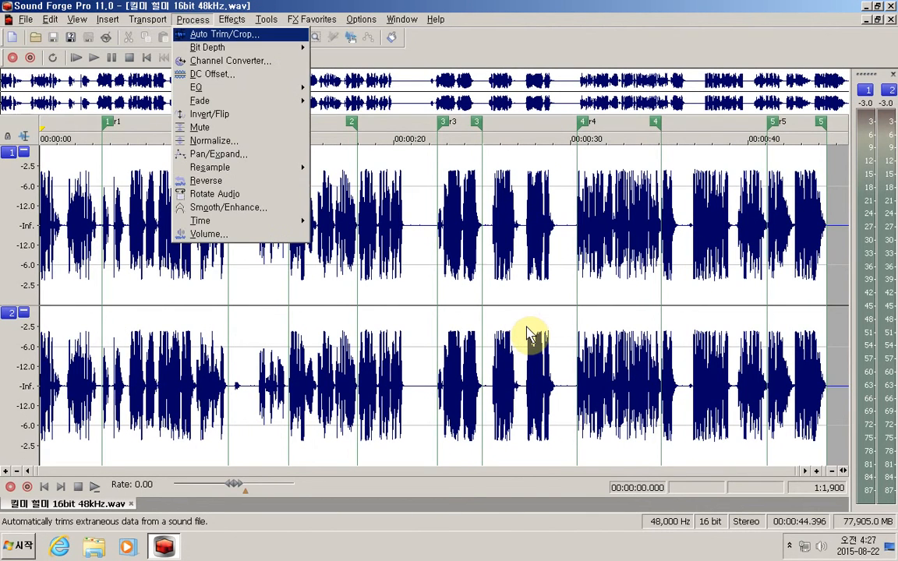
key(Down)
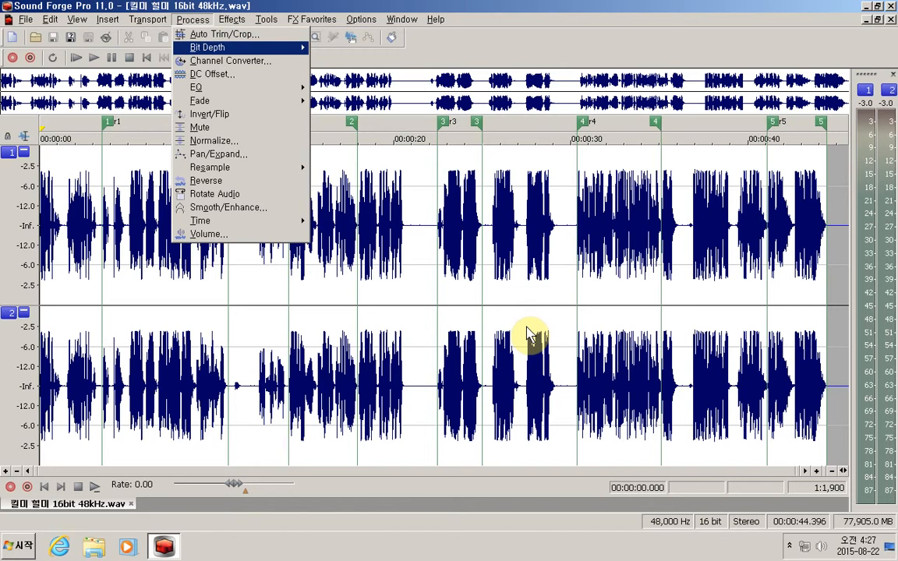
key(Right)
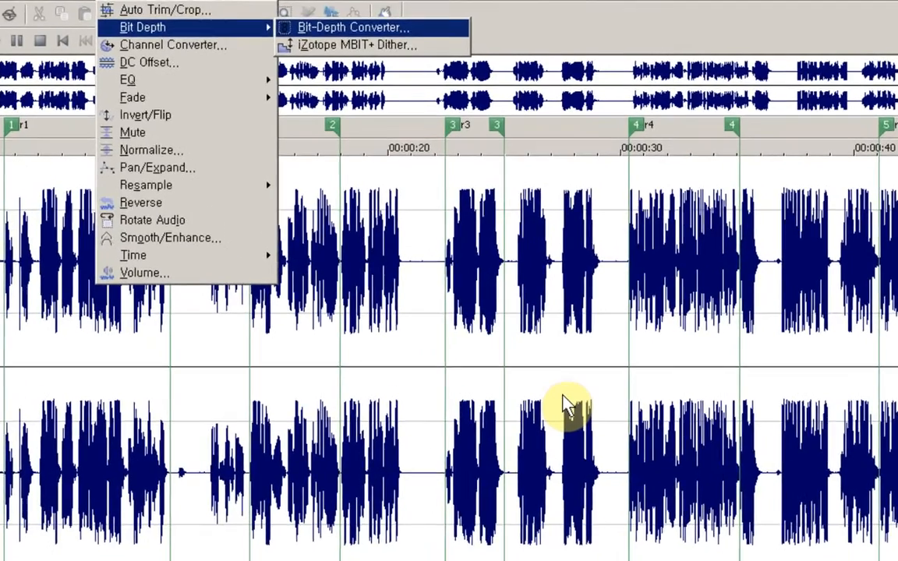
key(Return)
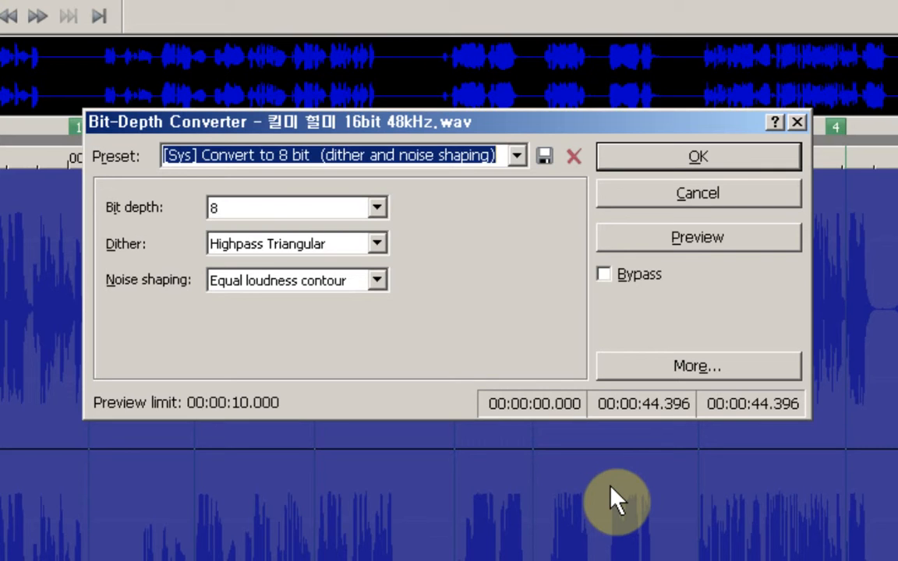
key(Tab)
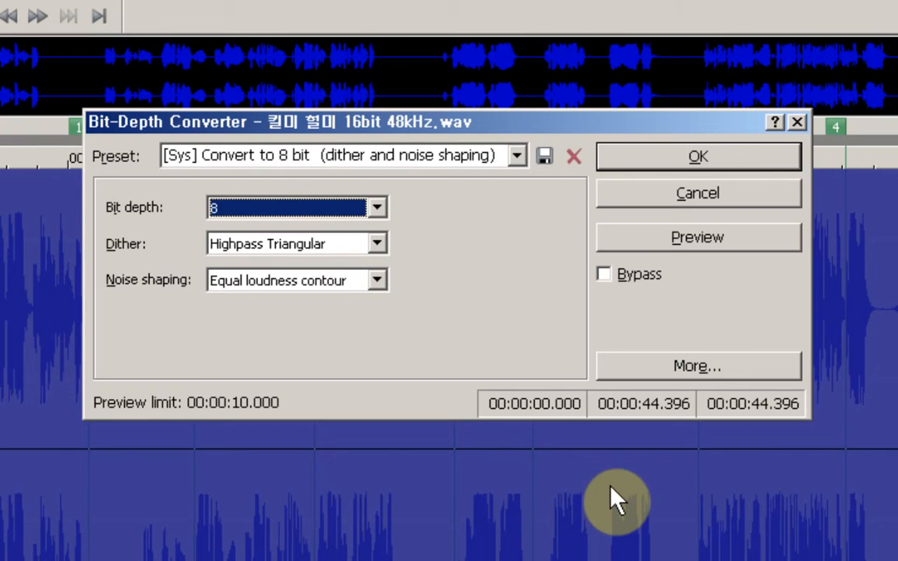
key(Tab)
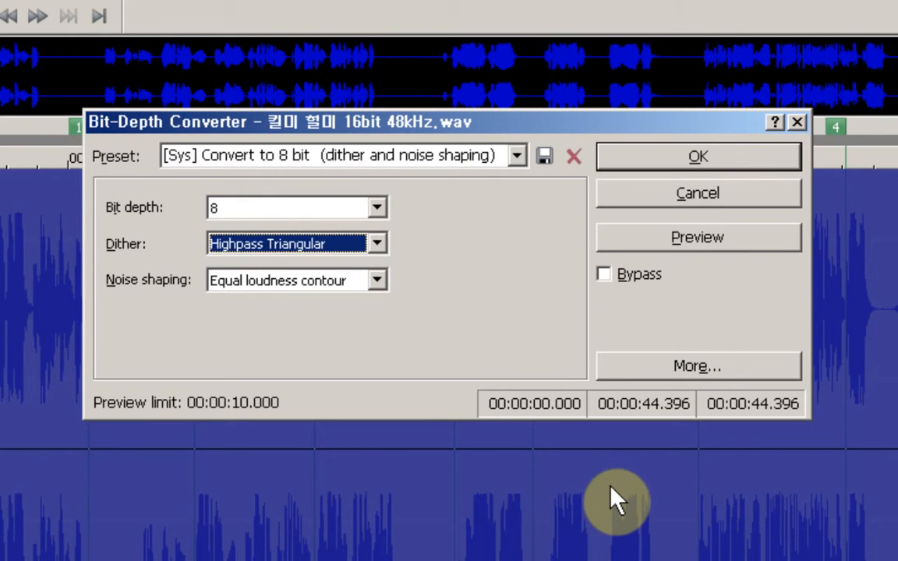
key(Up)
key(Up)
key(Up)
key(Up)
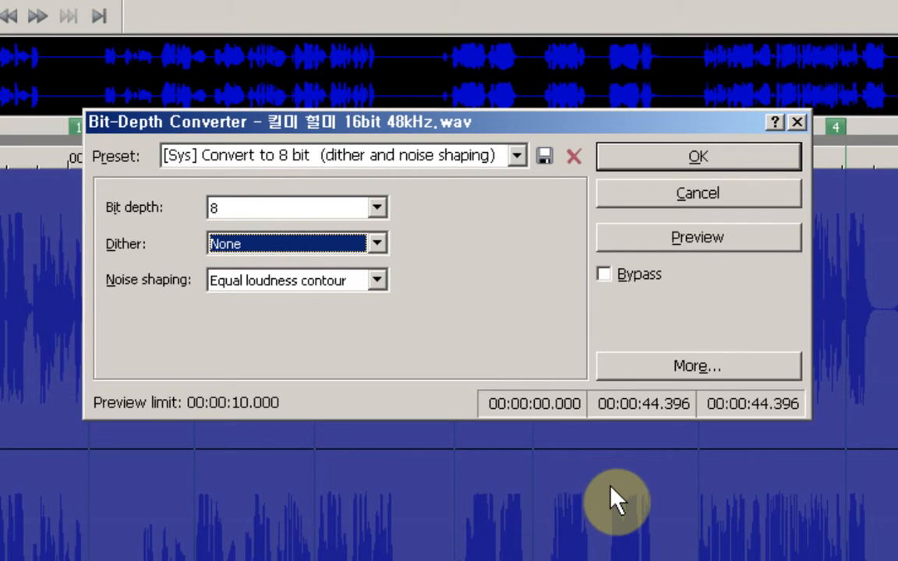
key(Tab)
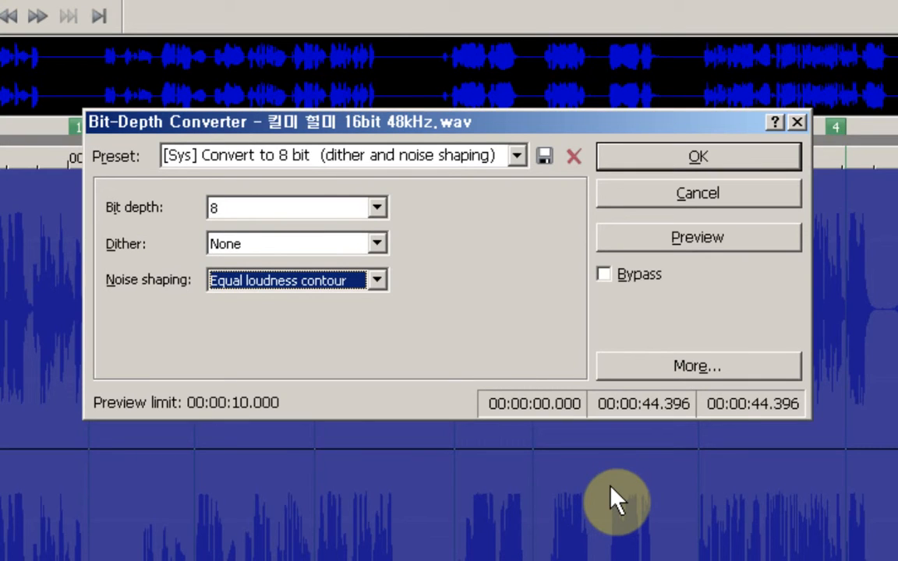
key(Up)
key(Up)
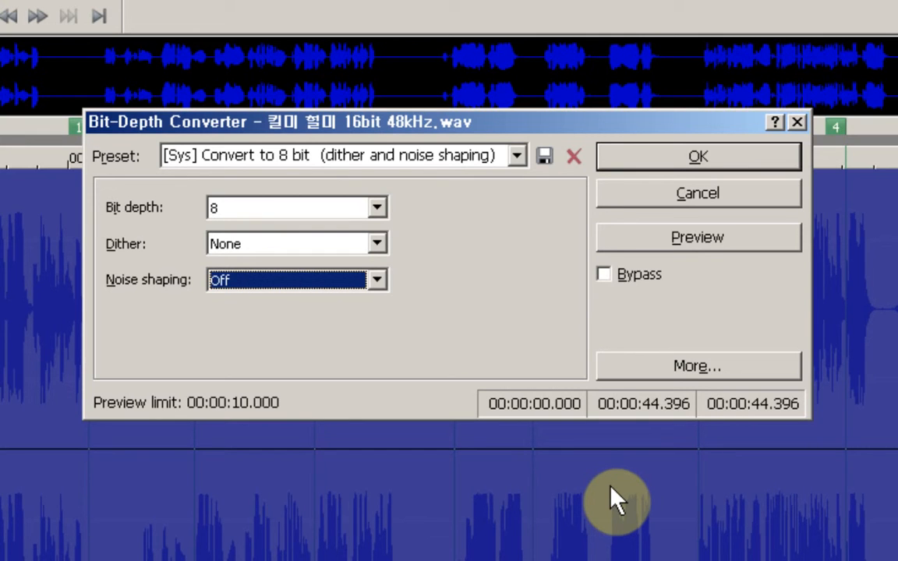
- Apply the 8-bit conversion without dither or noise shaping and play back the result
key(Return)
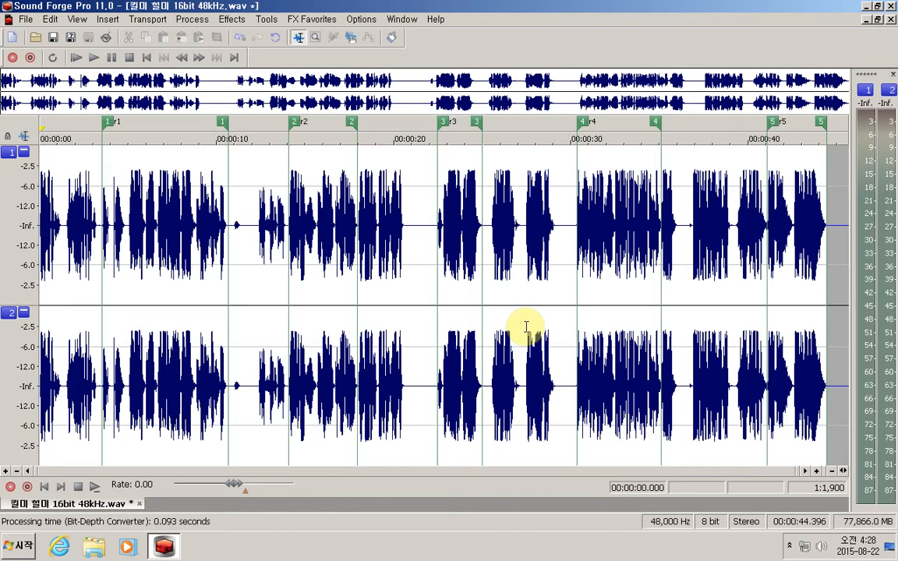
key(space)
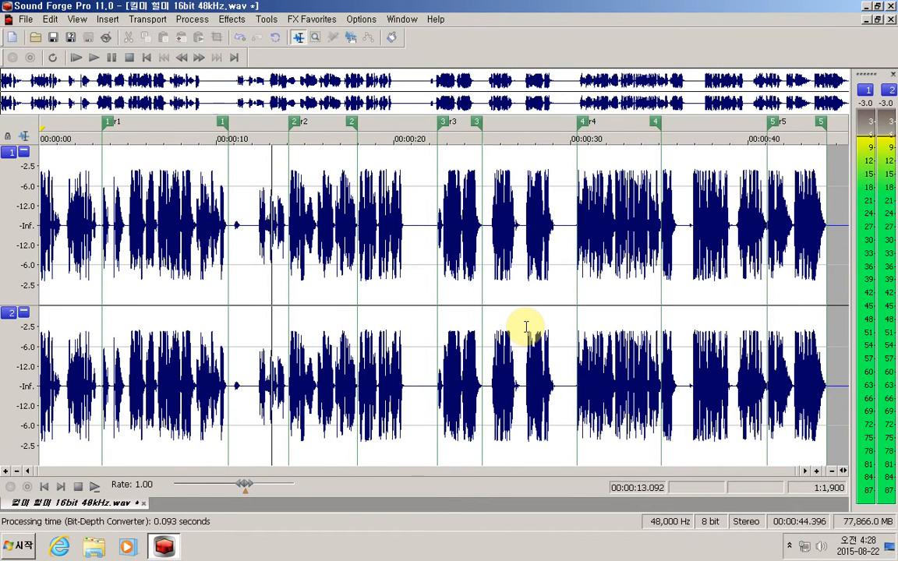
key(space)
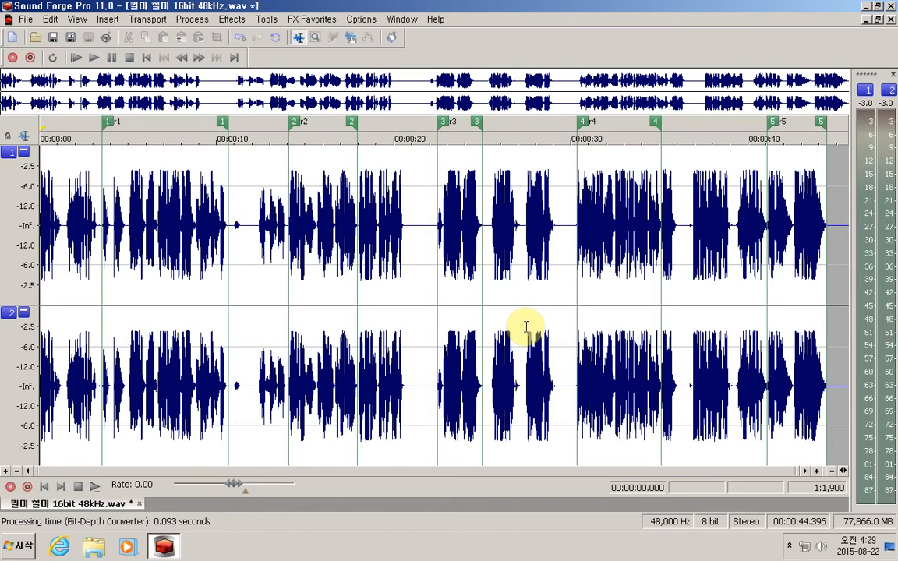
- Open iZotope MBIT+ Dither, go through its 16-bit presets from advanced high dither to basic1 clear dither, and close it without applying
key(alt+p)
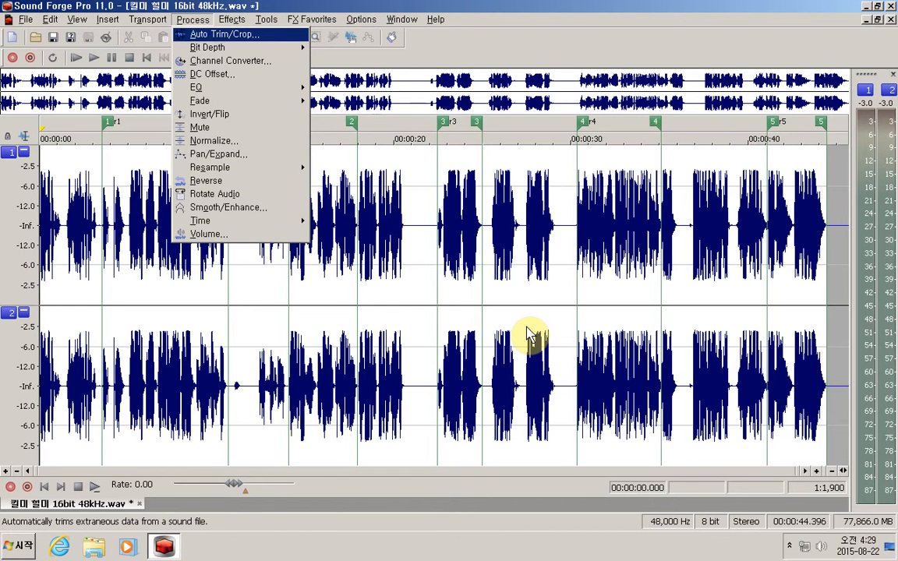
key(Down)
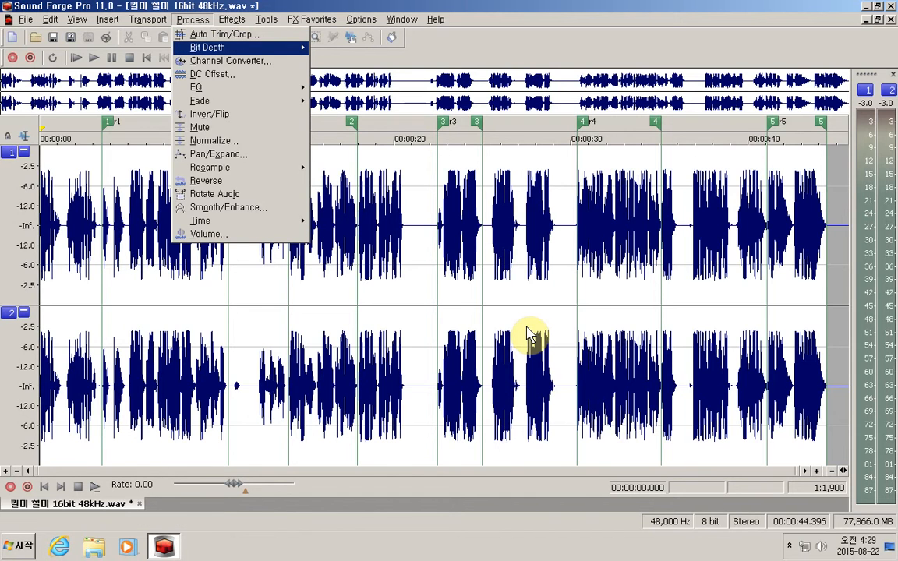
key(Right)
key(Down)
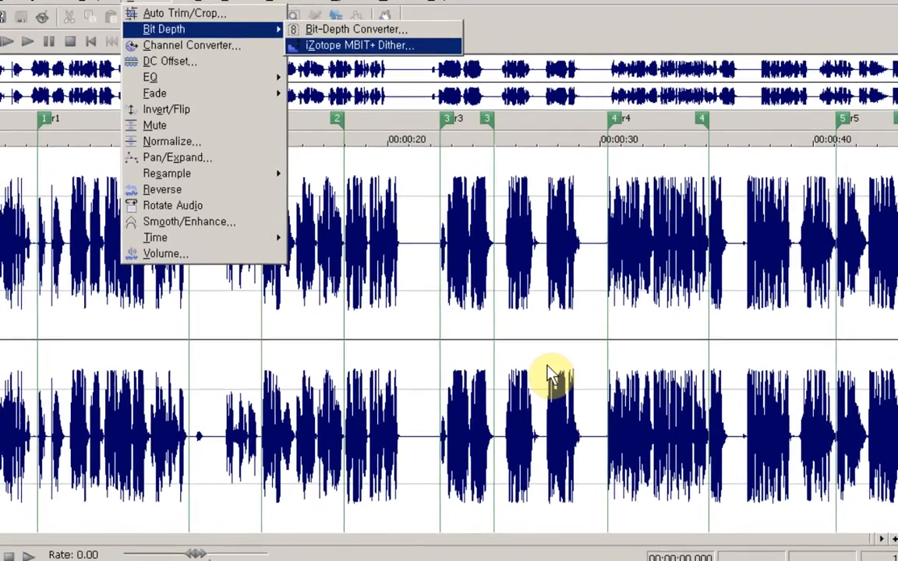
key(Return)
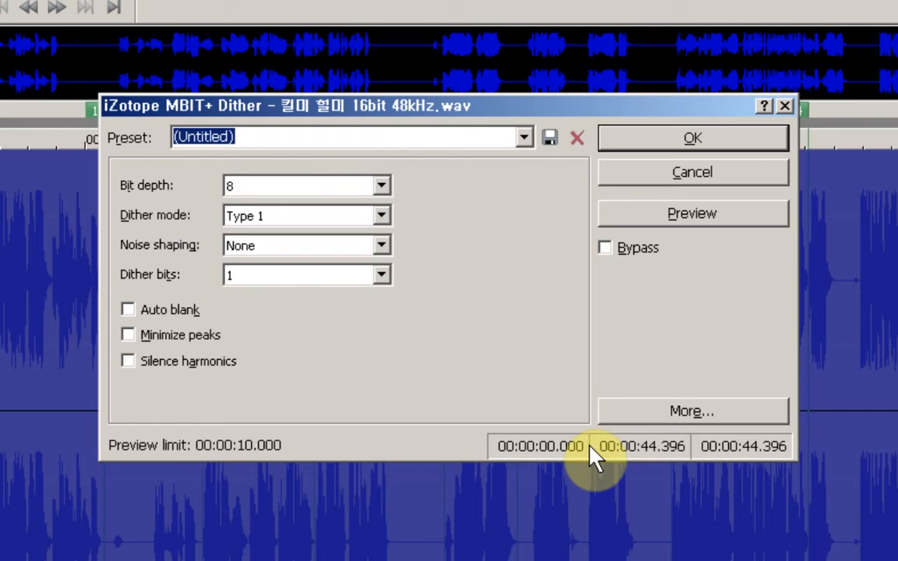
key(Down)
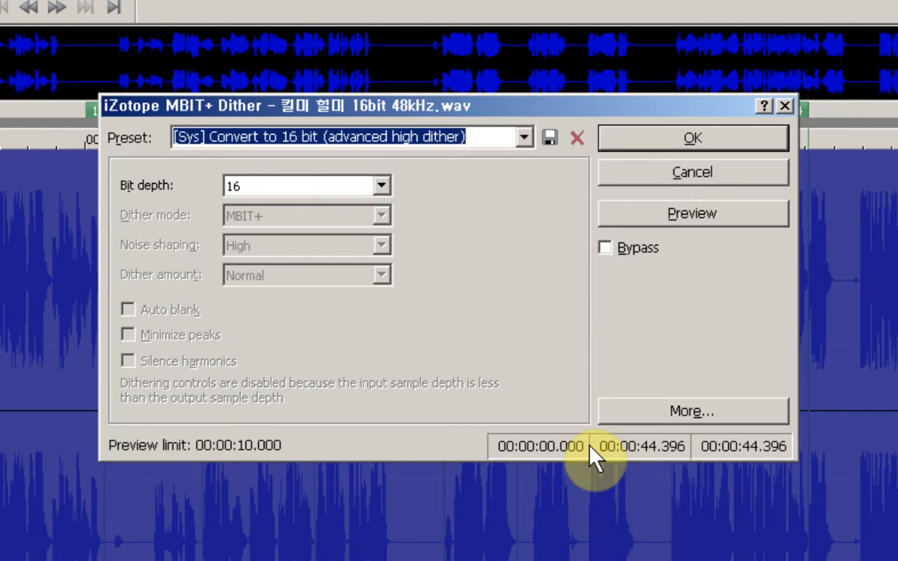
key(Down)
key(Down)
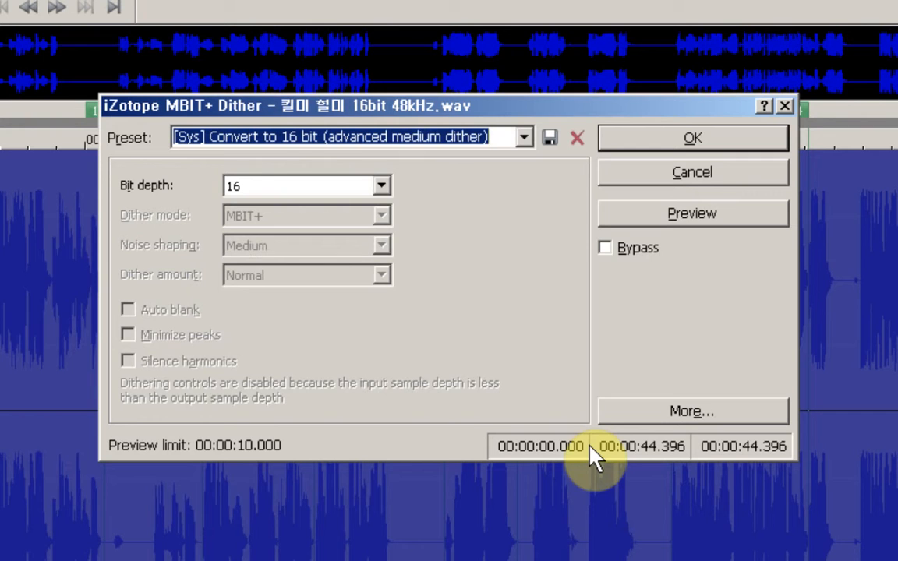
key(Down)
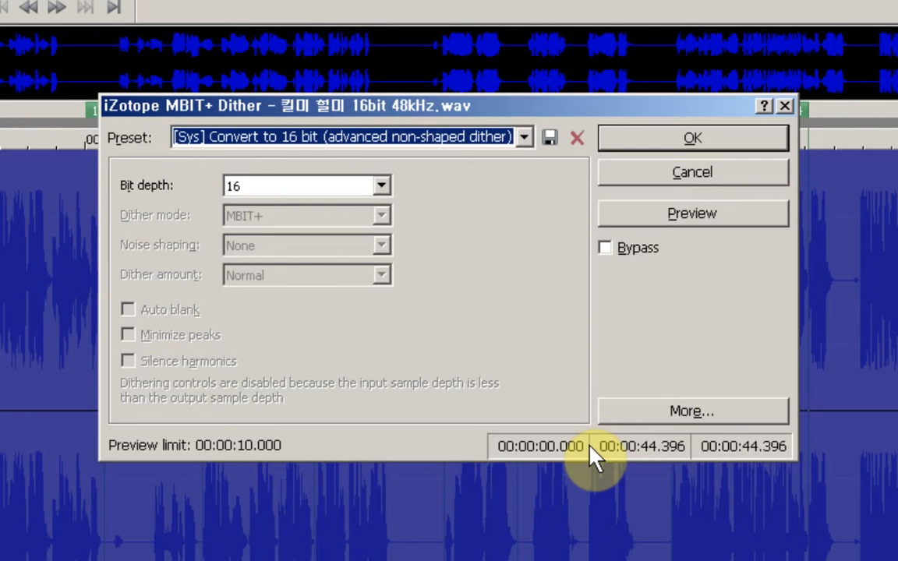
key(Down)
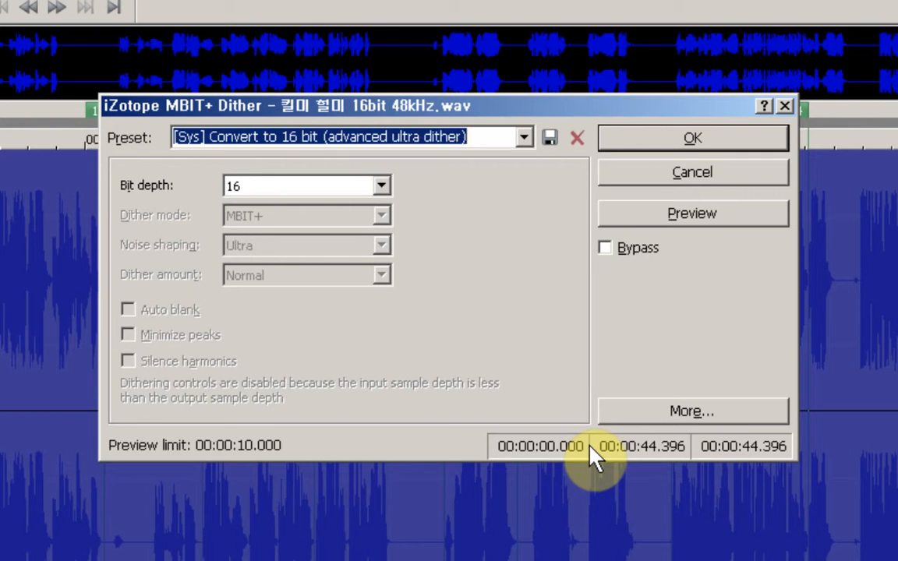
key(Down)
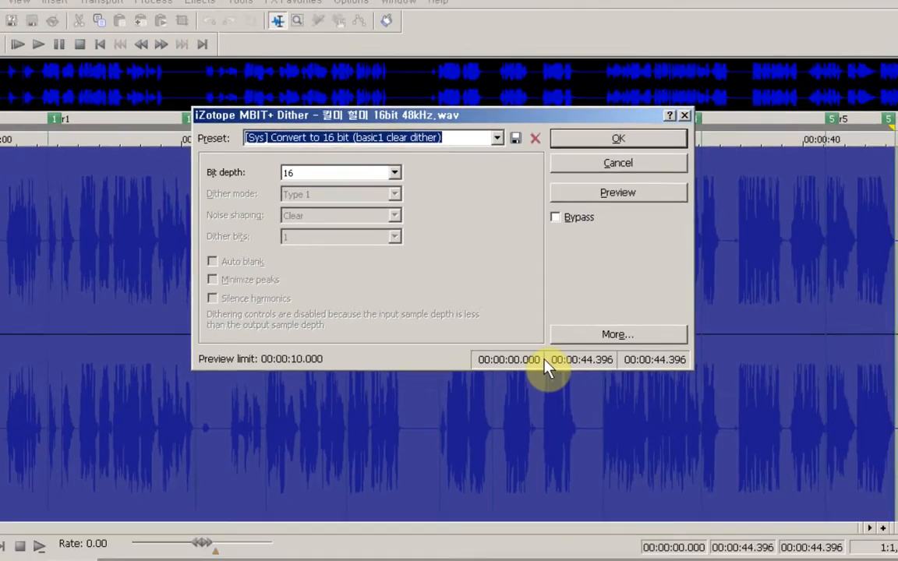
key(Escape)
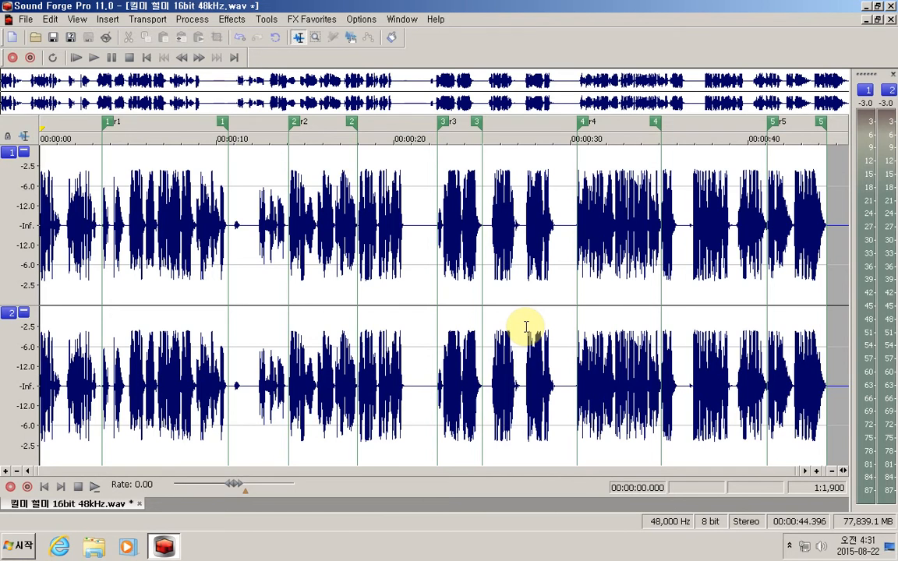
- Undo the 8-bit conversion and reopen iZotope MBIT+ Dither for the restored 16-bit file
key(ctrl+z)
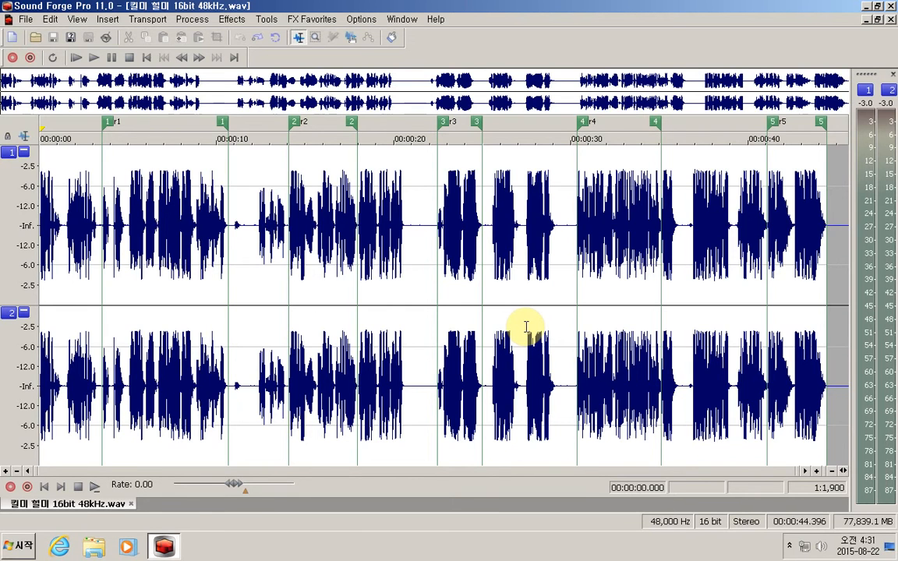
key(alt+p)
key(Down)
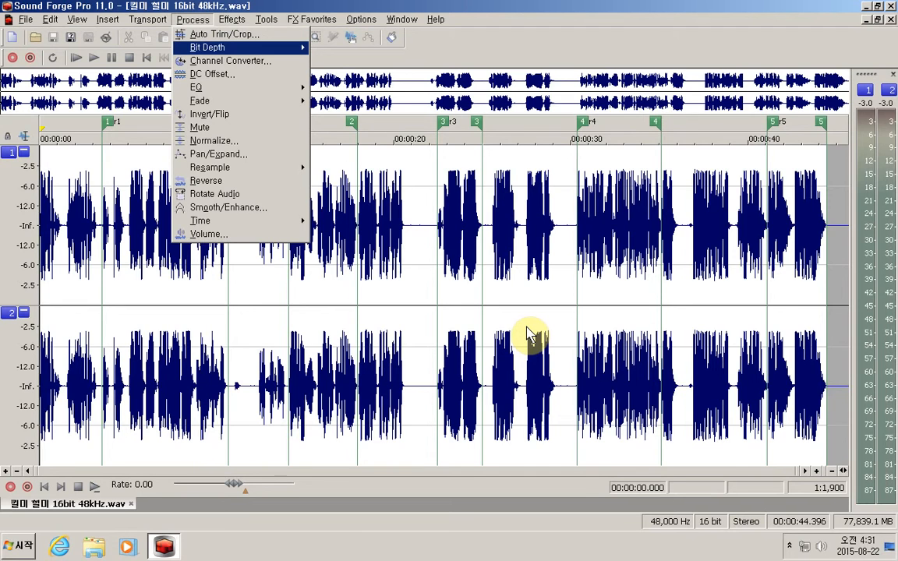
key(Right)
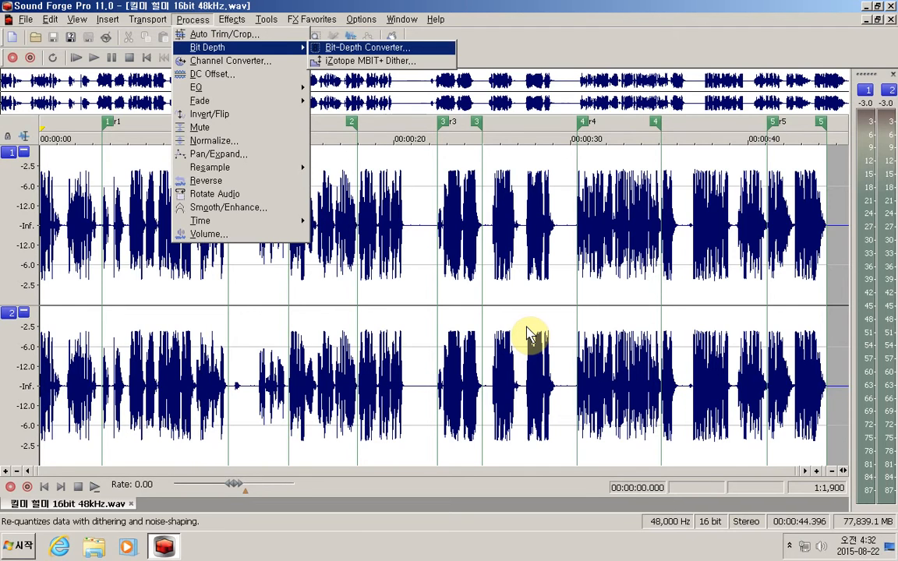
key(Down)
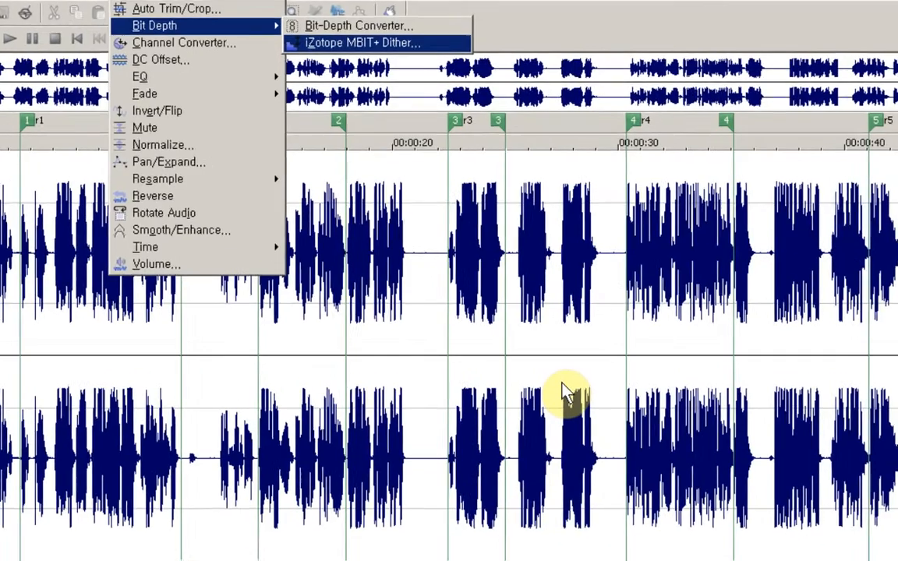
key(Return)
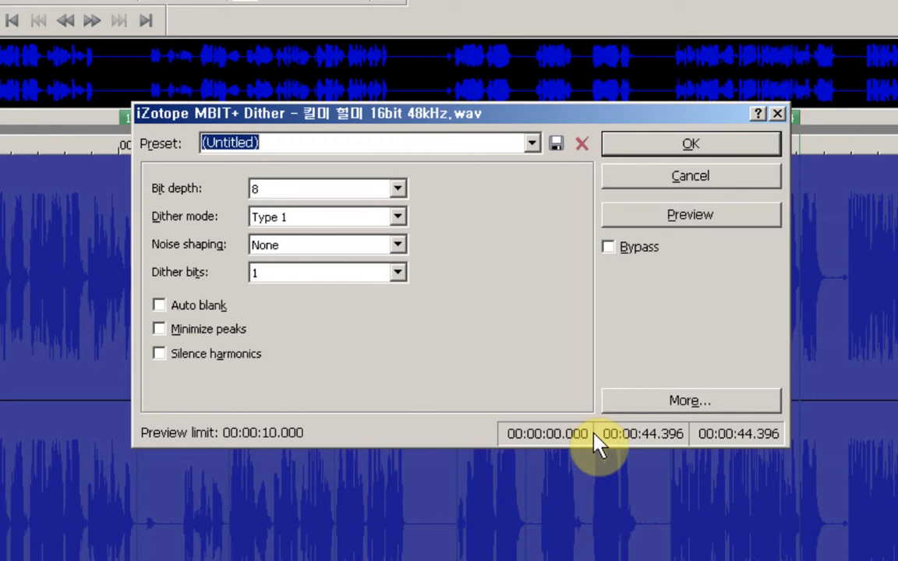
- Examine the 8-bit dither settings one by one, from bit depth and dither mode to Auto blank, Minimize peaks and Silence harmonics
key(Tab)
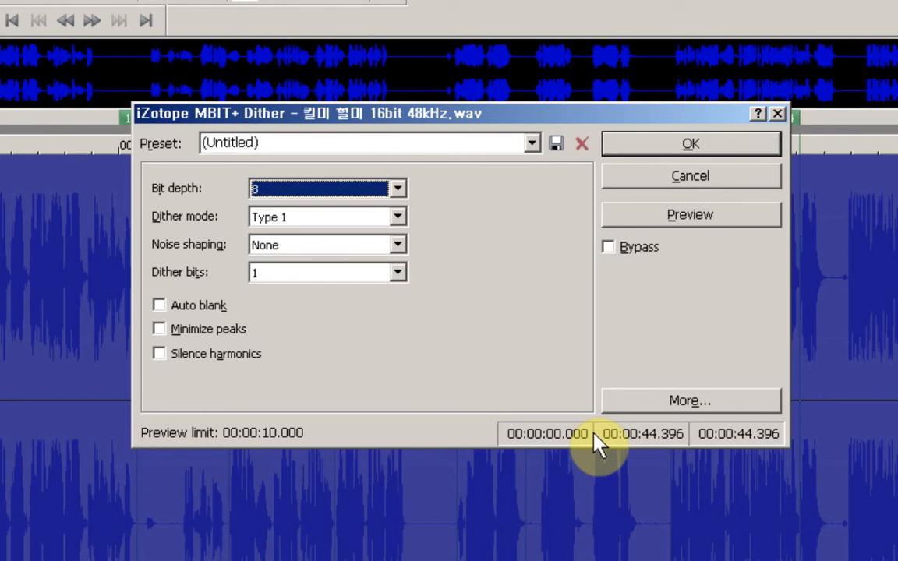
key(Tab)
key(Tab)
key(Tab)
key(Tab)
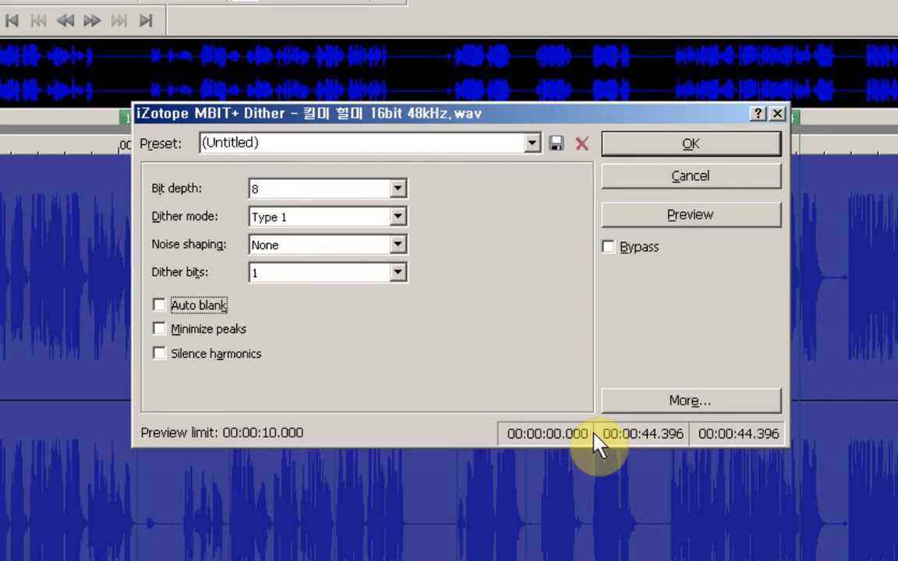
key(Tab)
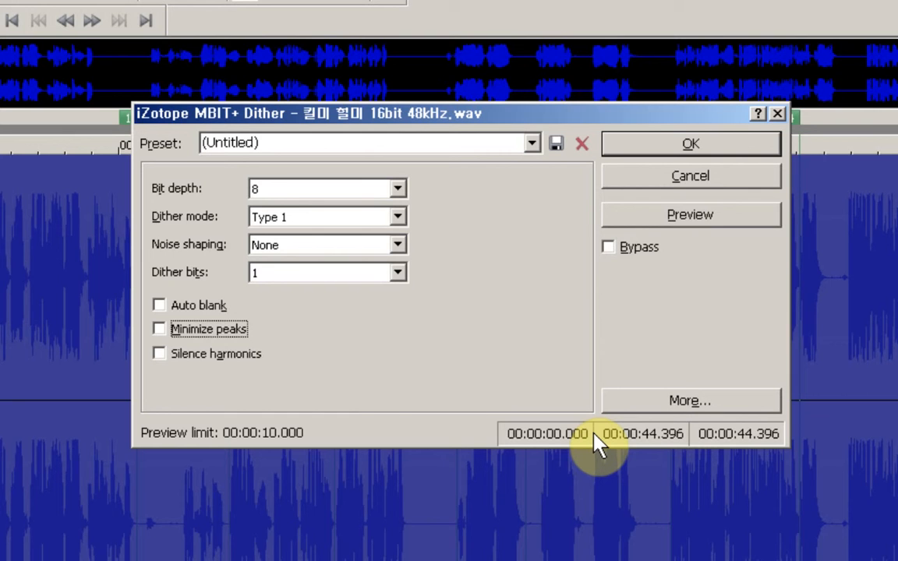
key(Tab)
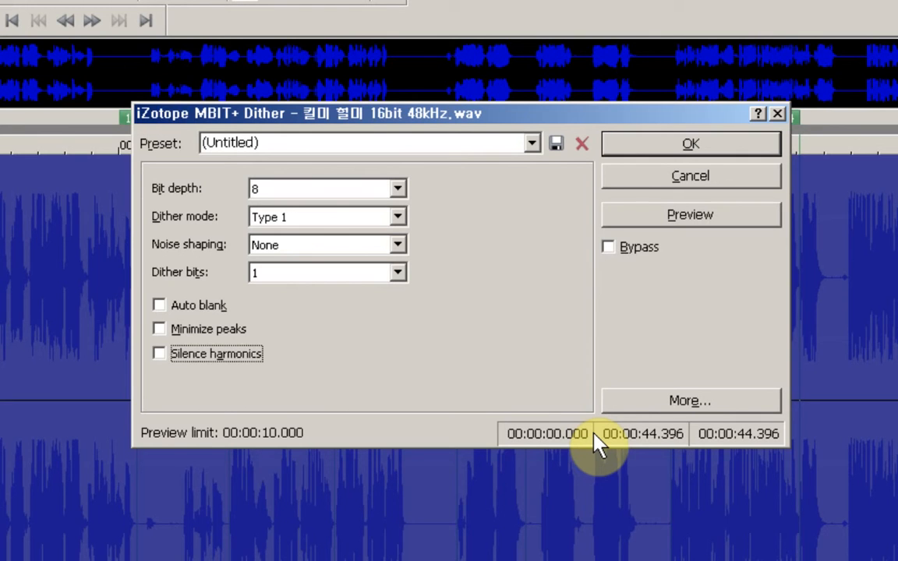
key(Tab)
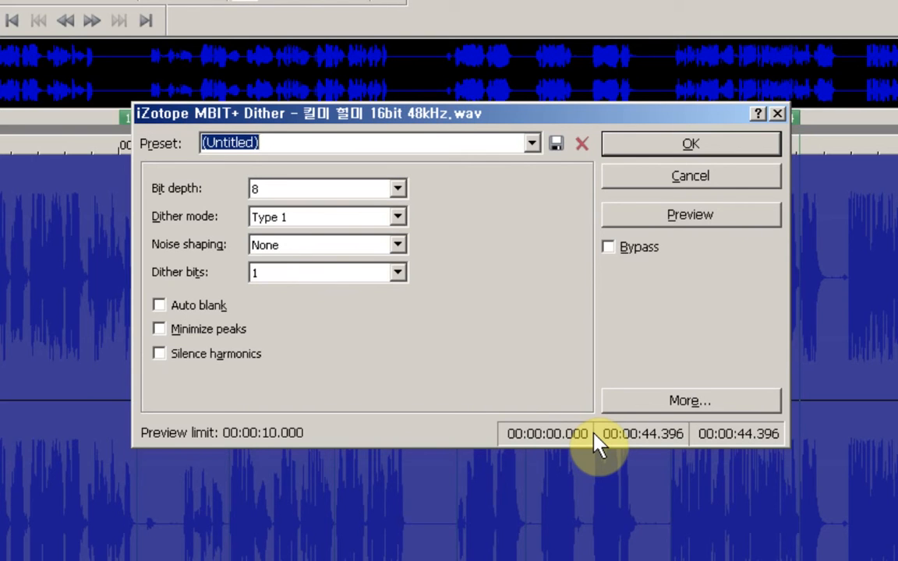
- Go through the system presets for converting to 16 bit, up to the basic2 psych-9 dither preset, comparing their dither settings
key(Down)
key(Down)
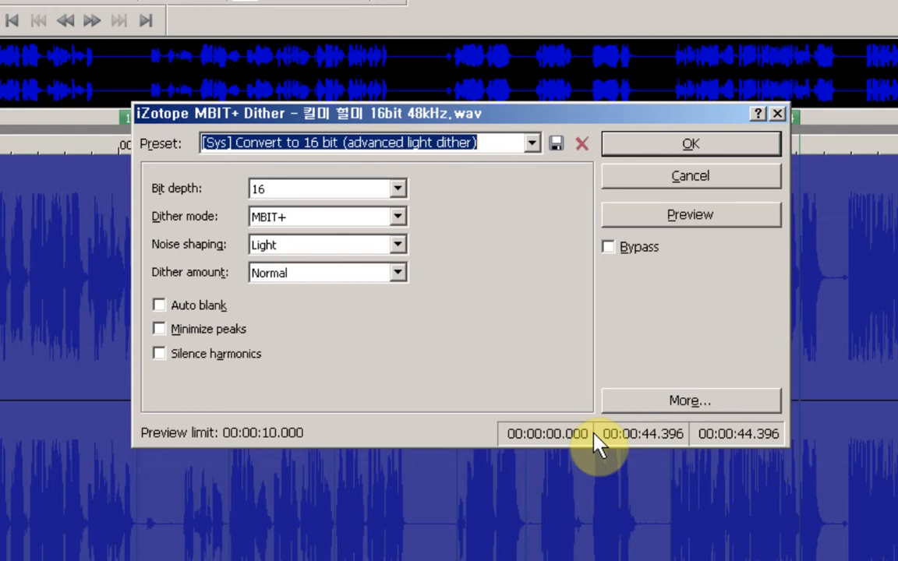
key(Down)
key(Down)
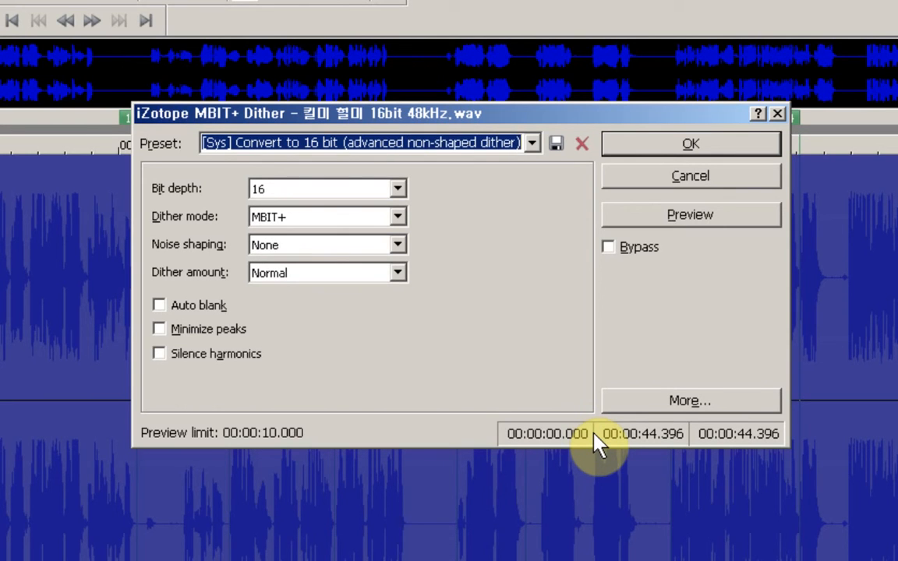
key(Down)
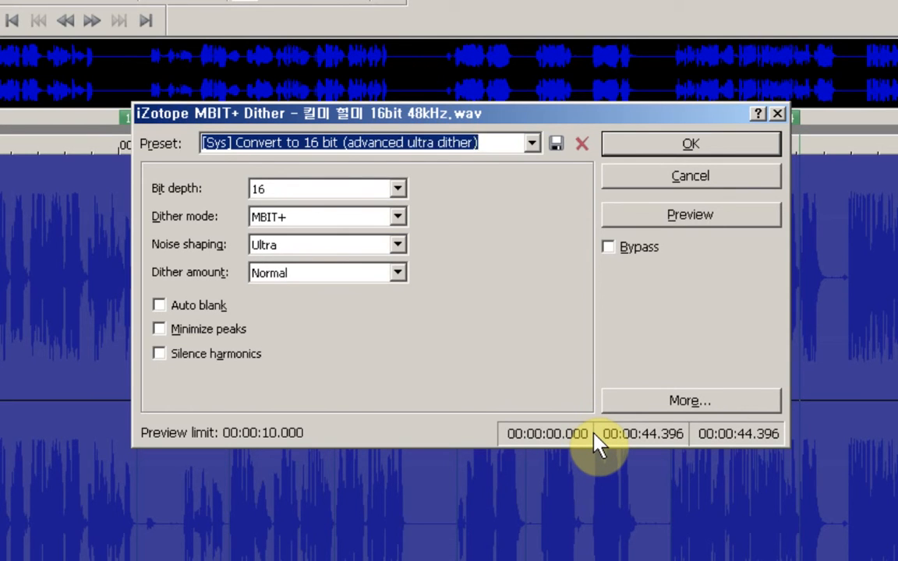
key(Down)
key(Down)
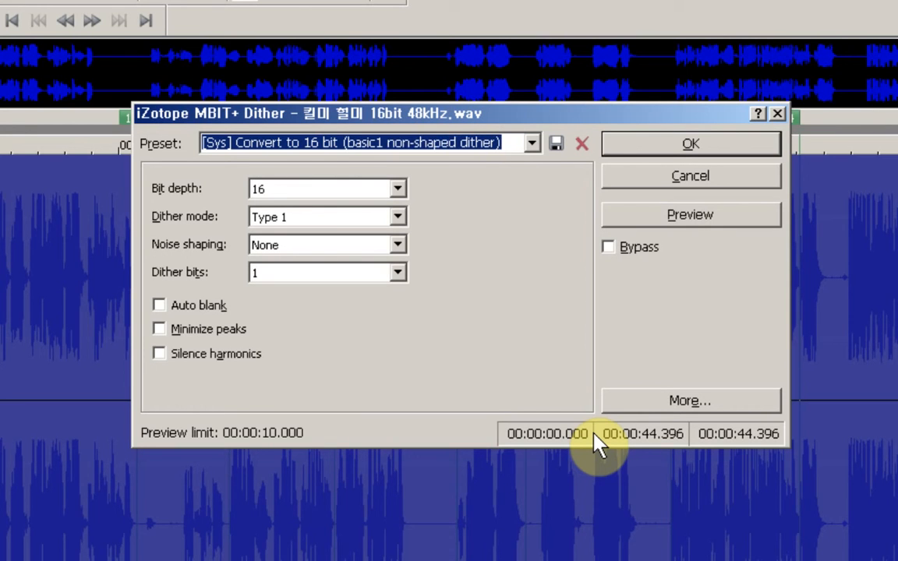
key(Down)
key(Down)
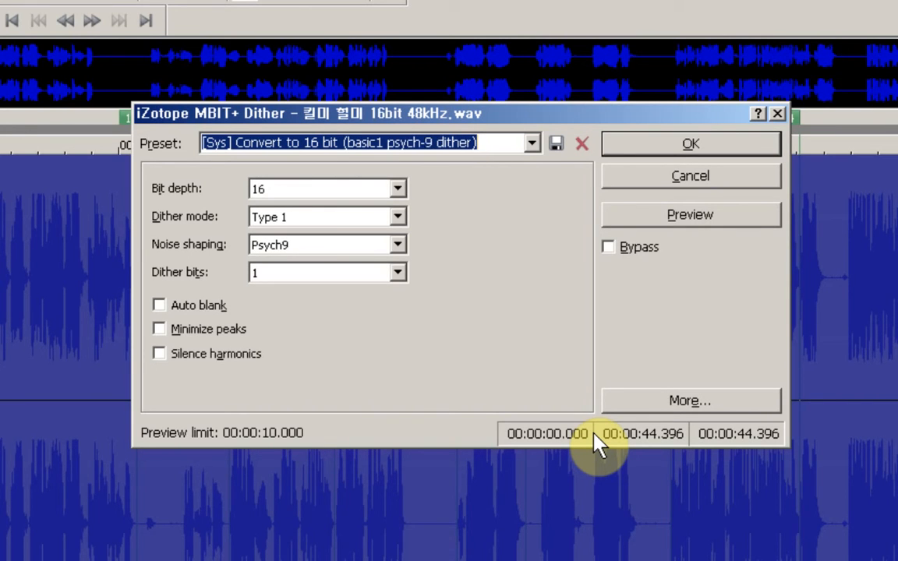
key(Down)
key(Down)
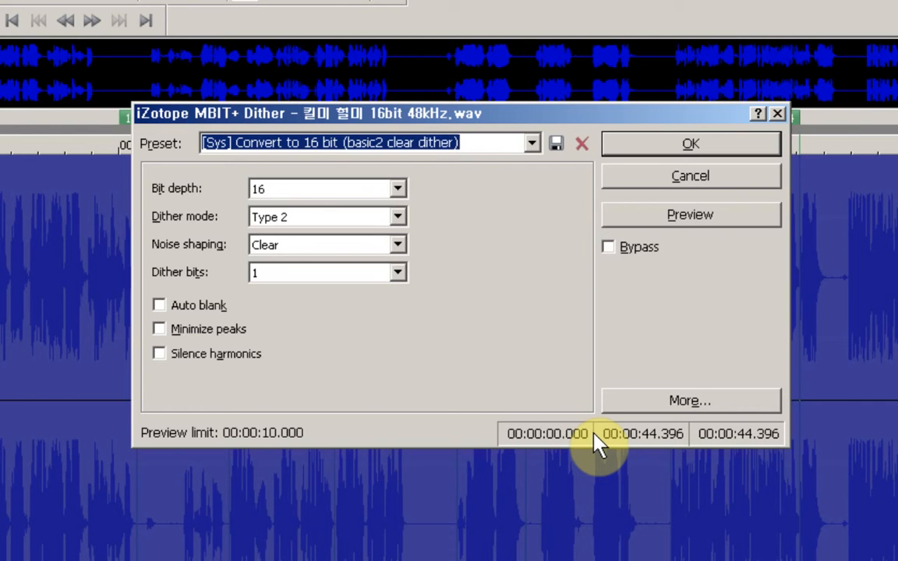
key(Down)
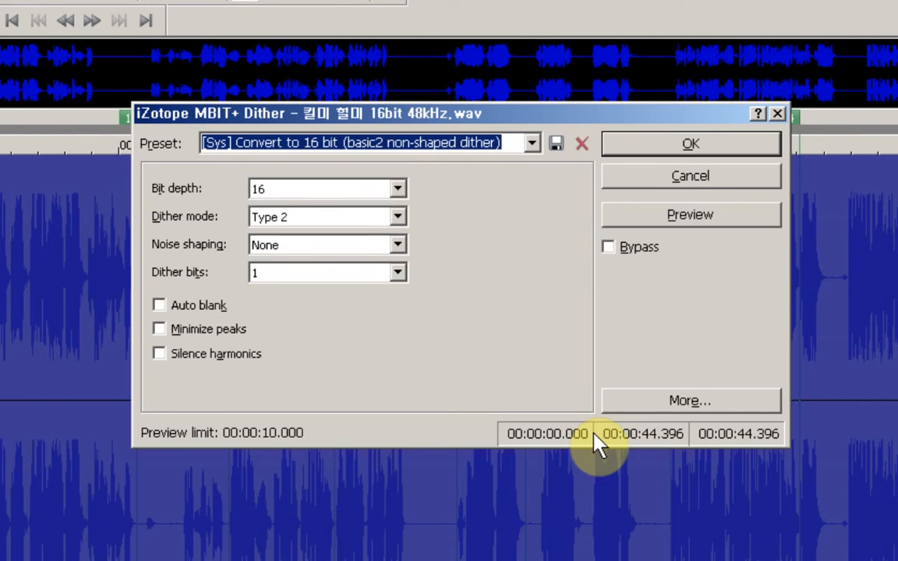
key(Down)
key(Down)
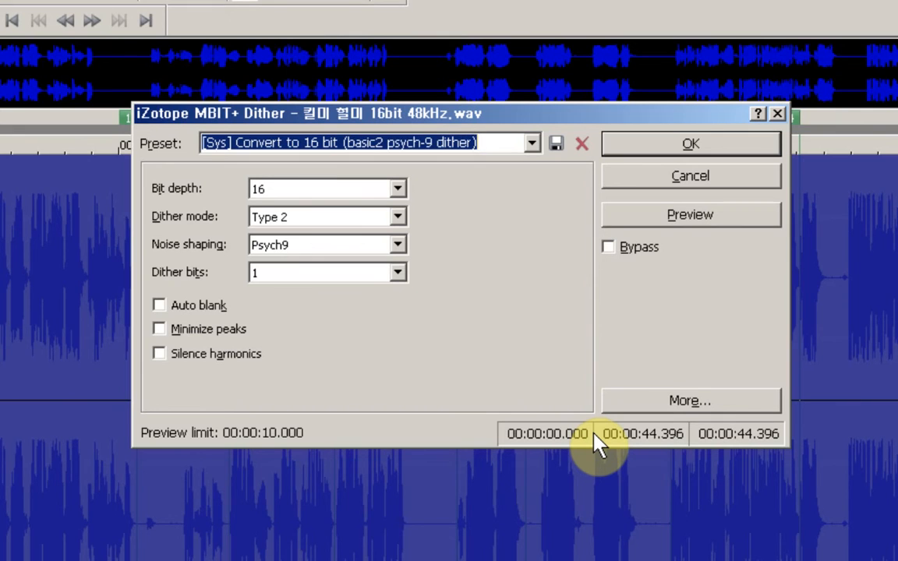
- Select the preset [Sys] Convert to 24 bit (advanced non-shaped dither) and examine its bit depth and dithering controls
key(Down)
key(Down)
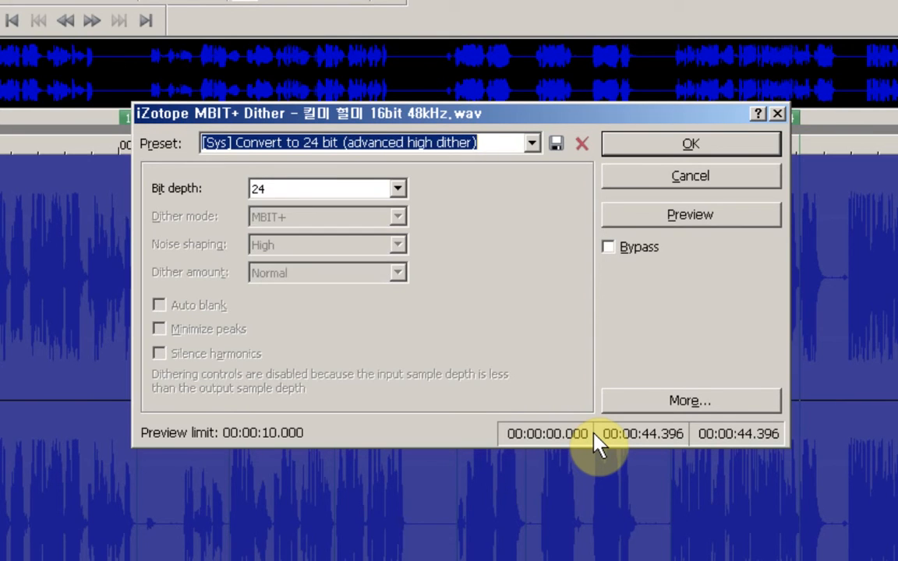
key(Down)
key(Down)
key(Down)
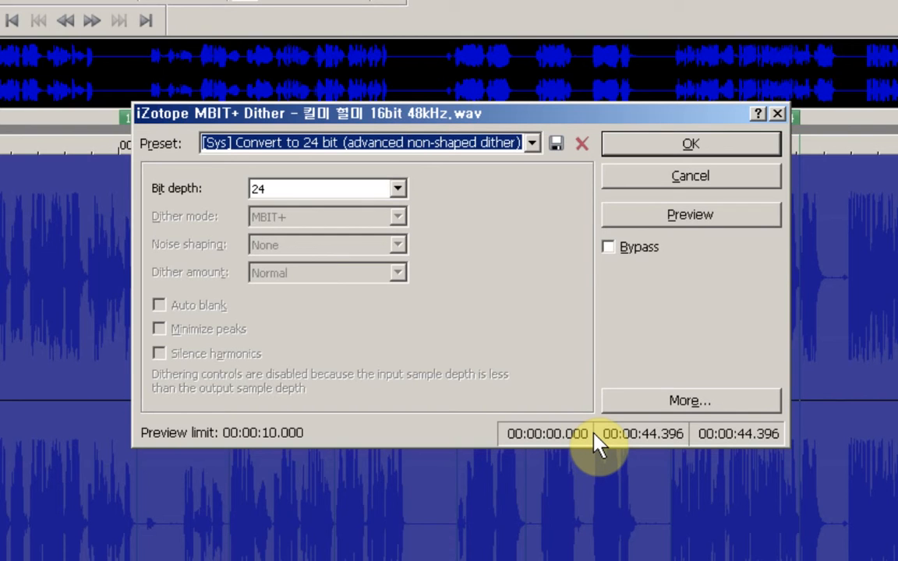
key(Tab)
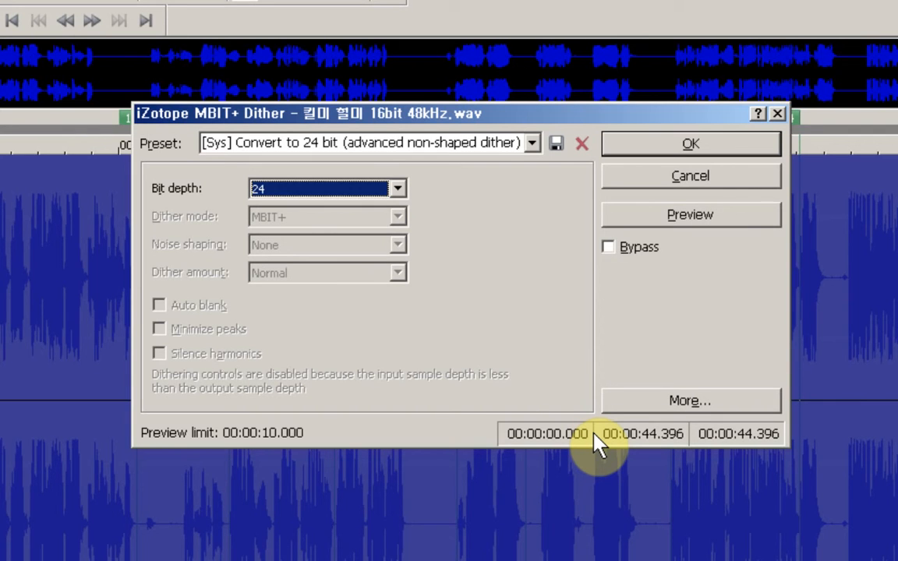
key(Tab)
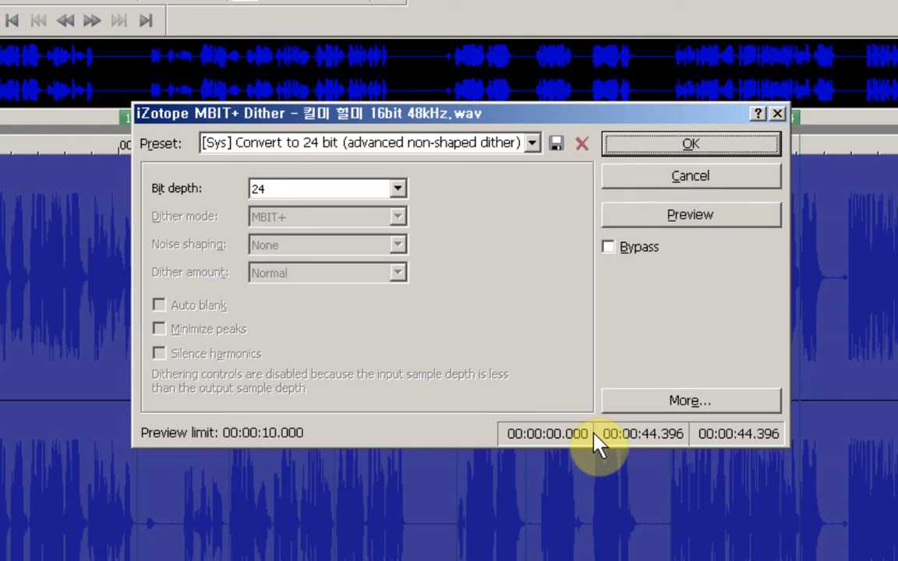
key(shift+Tab)
key(shift+Tab)
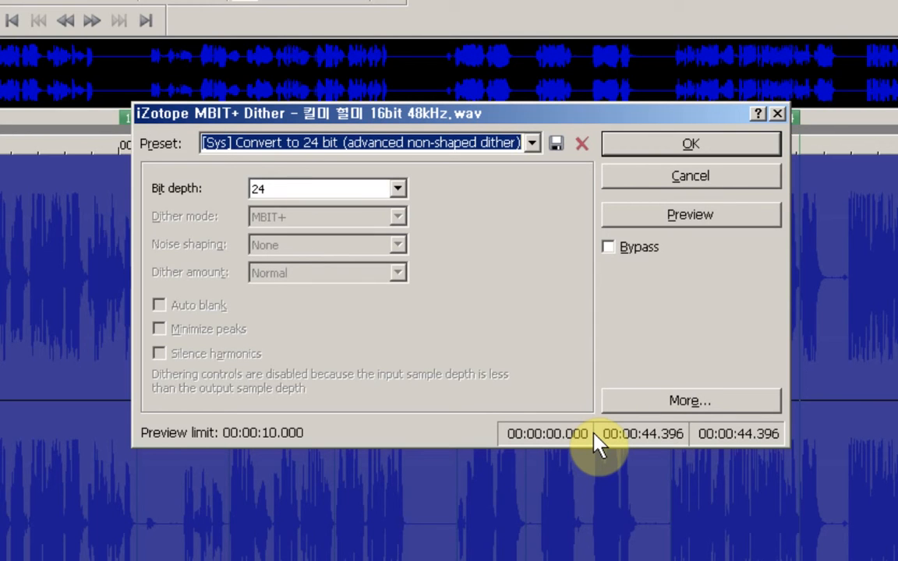
- Go past the remaining 24-bit presets and choose [Sys] Convert to 8 bit (advanced high dither)
key(Down)
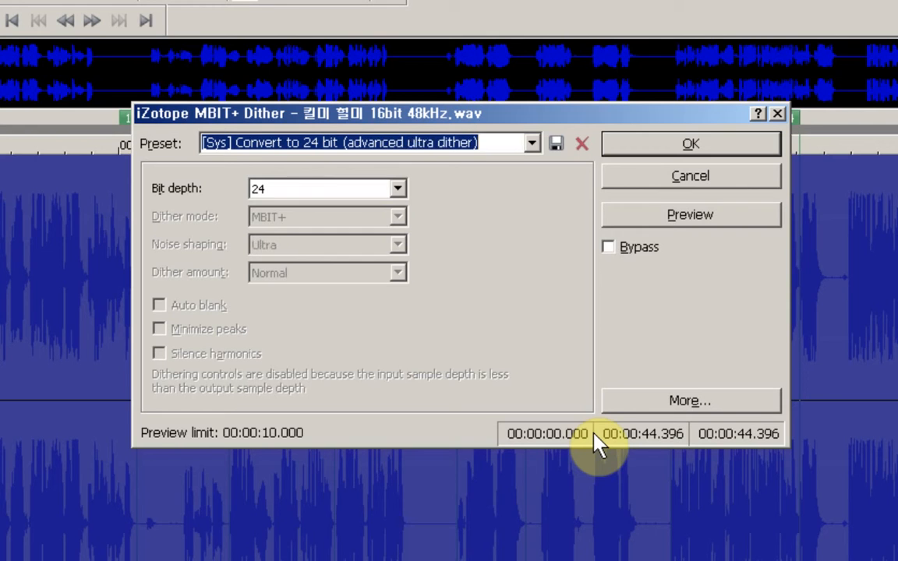
key(Down)
key(Down)
key(Down)
key(Down)
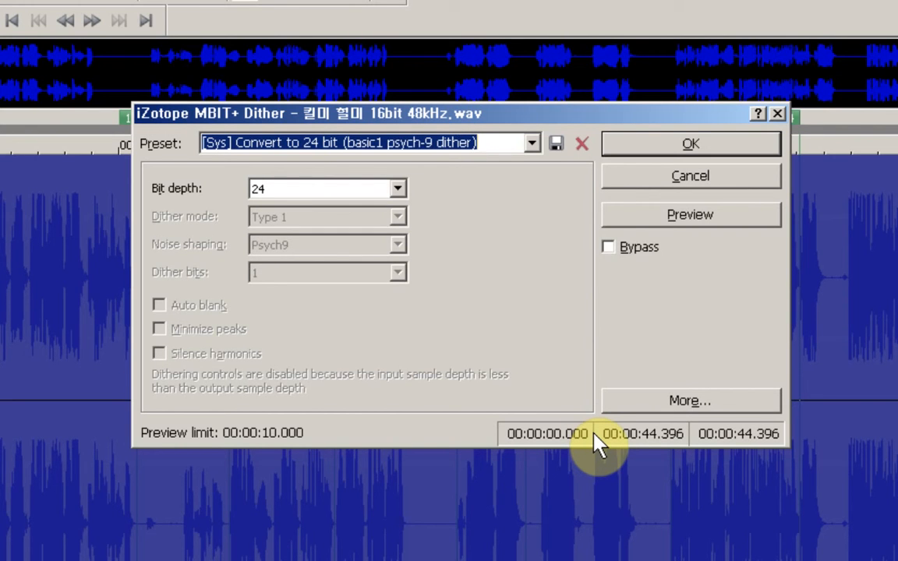
key(Down)
key(Down)
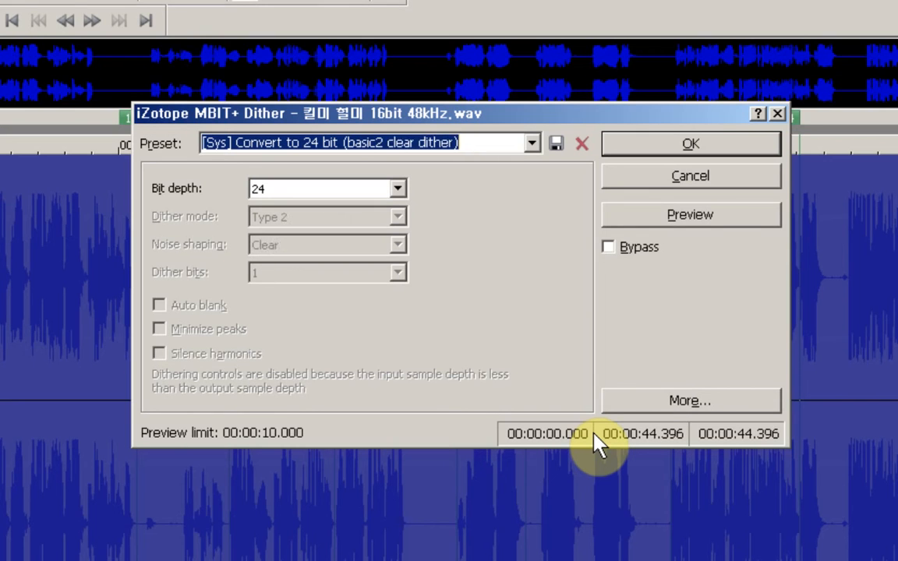
key(Down)
key(Down)
key(Down)
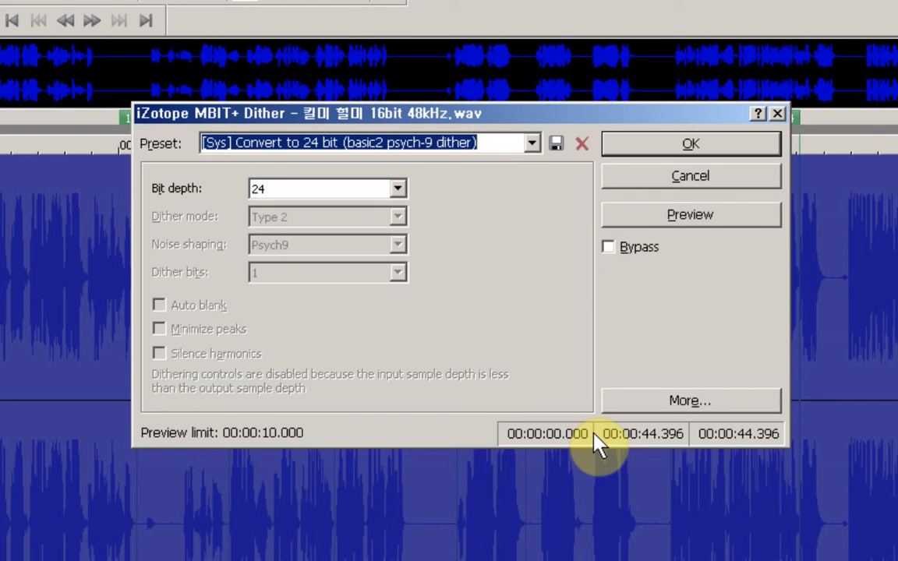
key(Down)
key(Down)
key(Down)
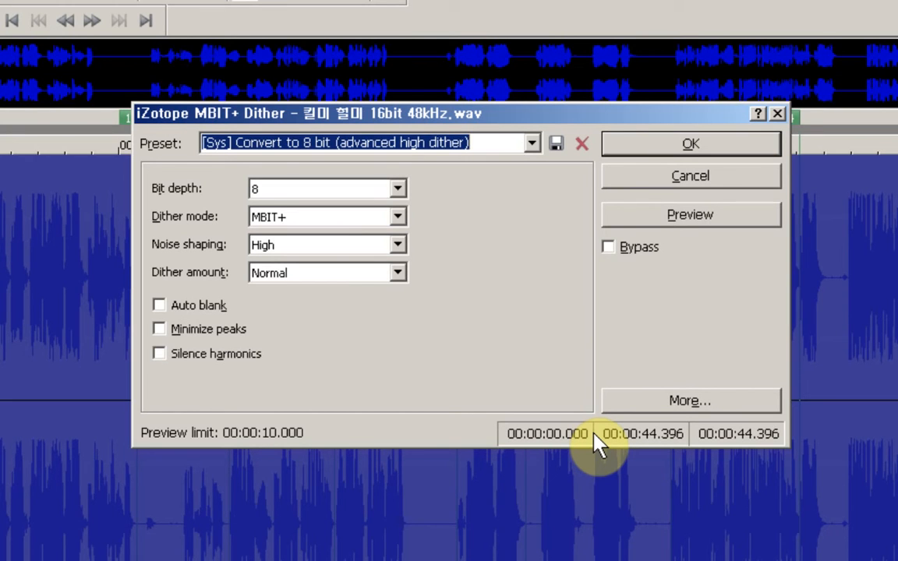
- Review the 8-bit preset's bit depth, dither mode, noise shaping and dither amount, and enable Auto blank
key(Tab)
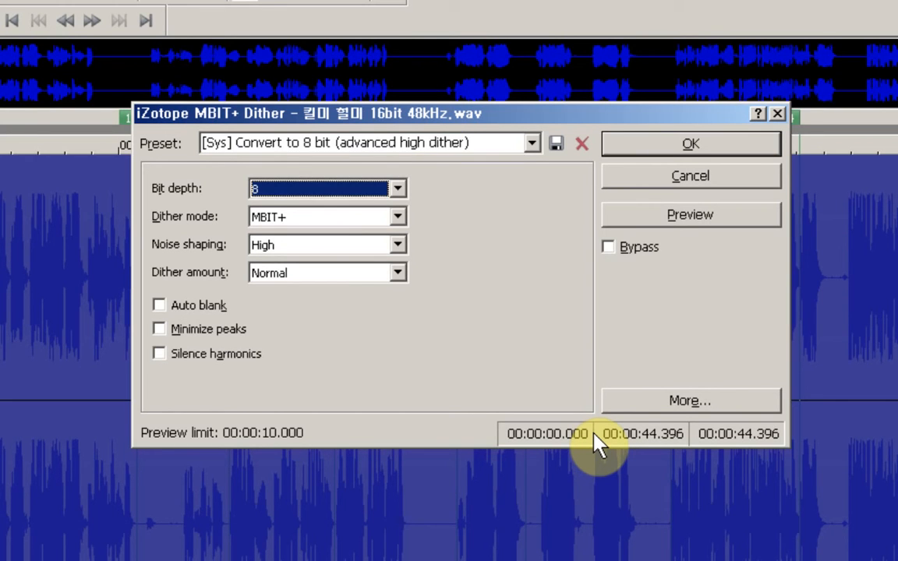
key(Tab)
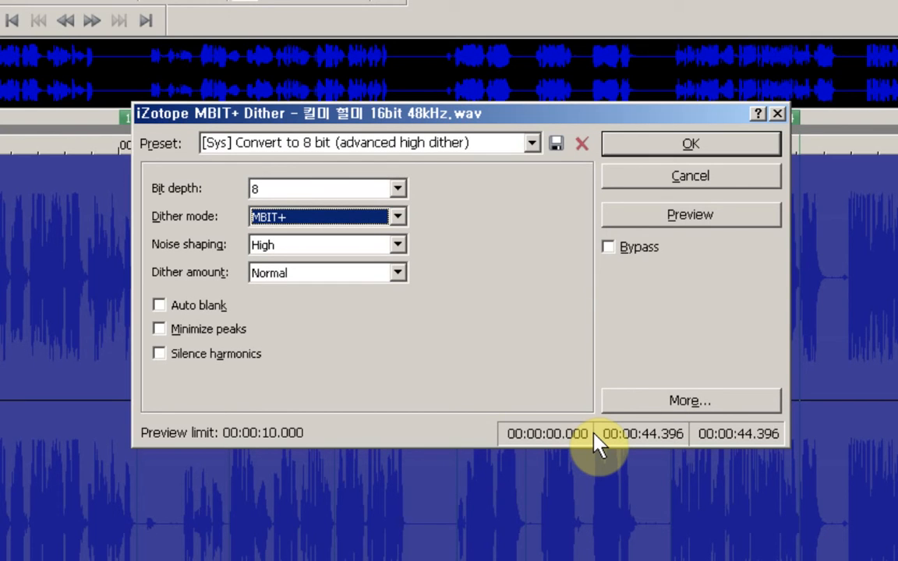
key(Tab)
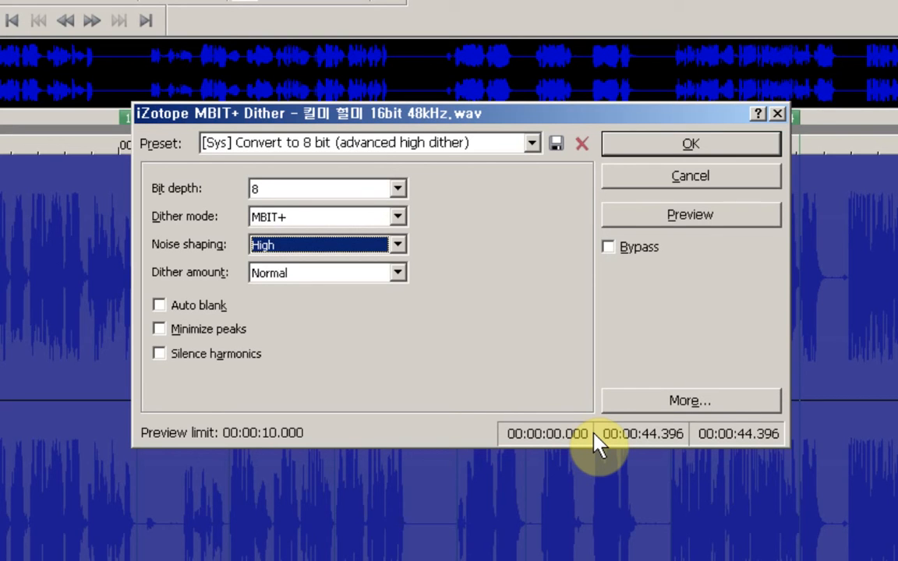
key(Tab)
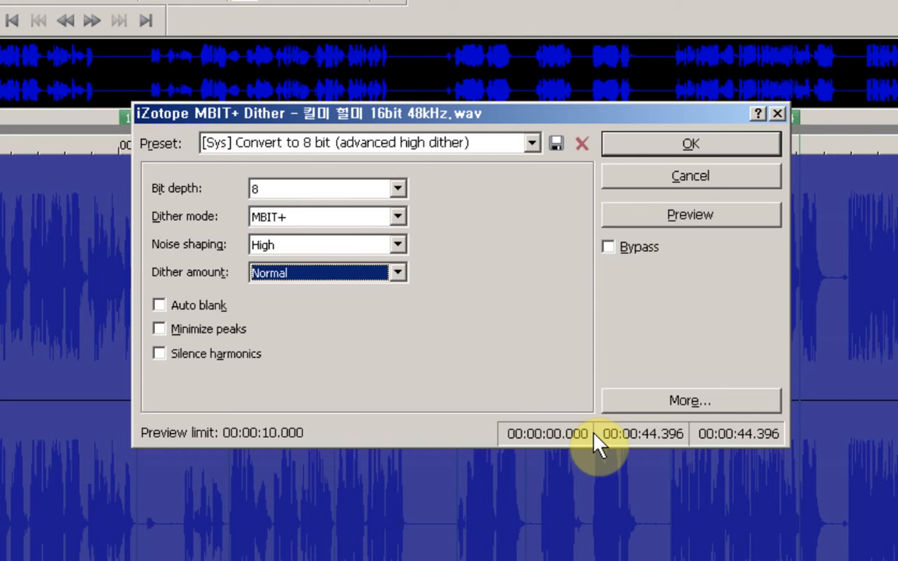
key(Tab)
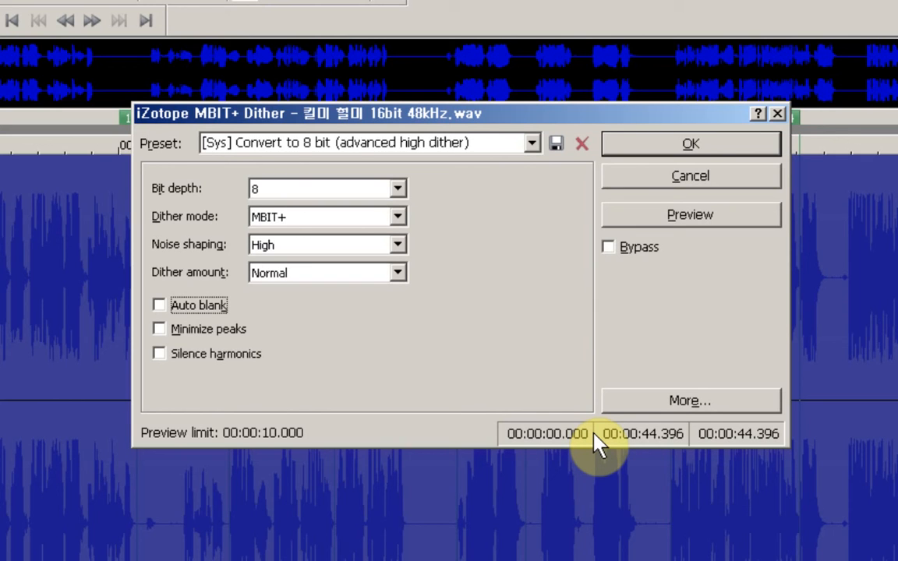
key(space)
- Apply the 8-bit MBIT+ dither conversion to the whole file, play back the result and stop it
key(Return)
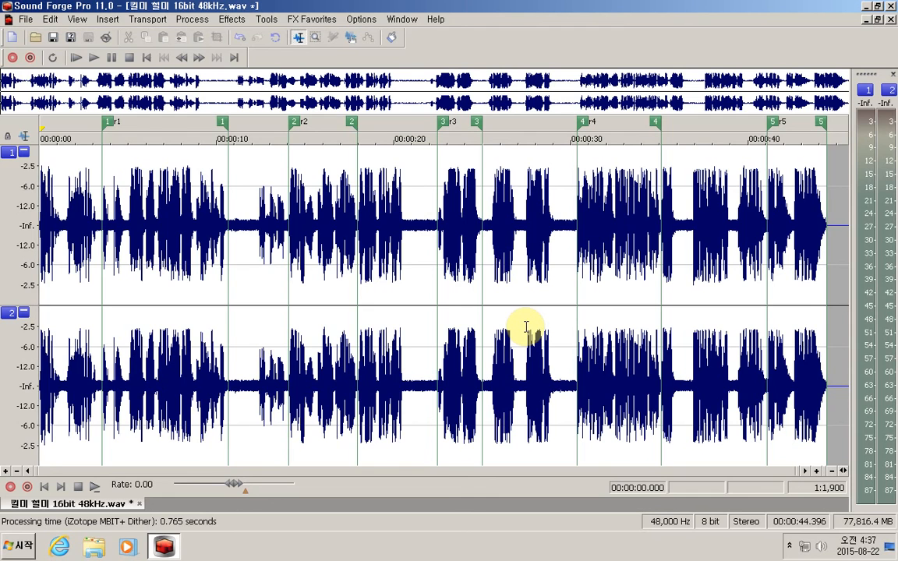
key(space)
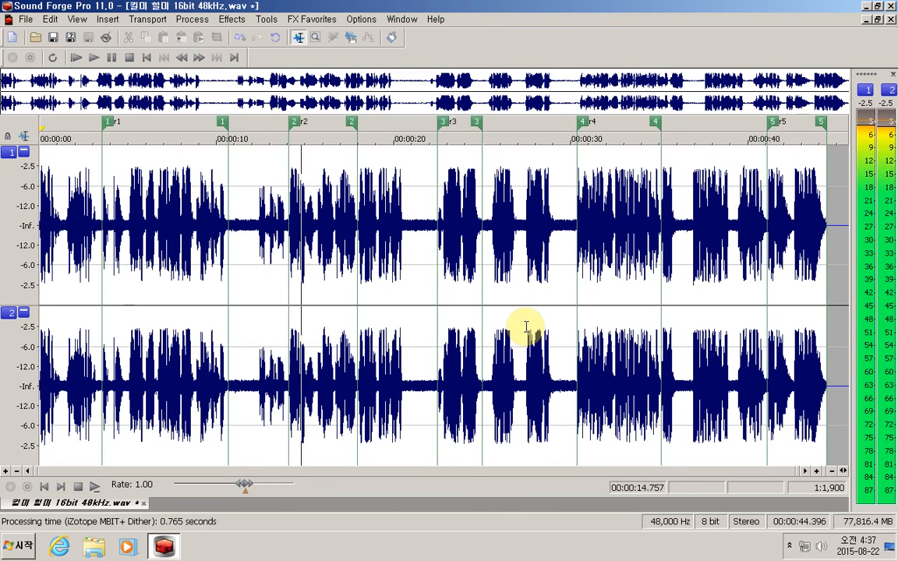
key(space)
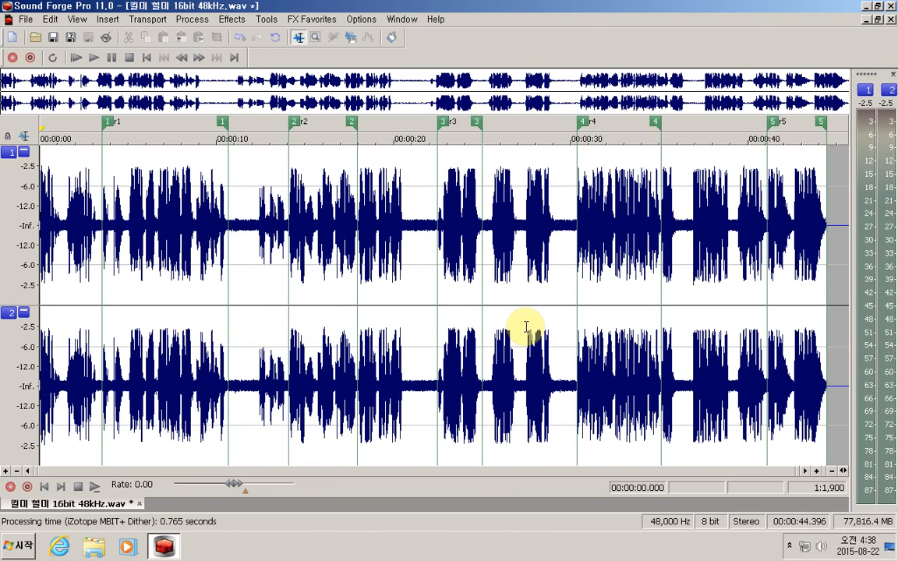